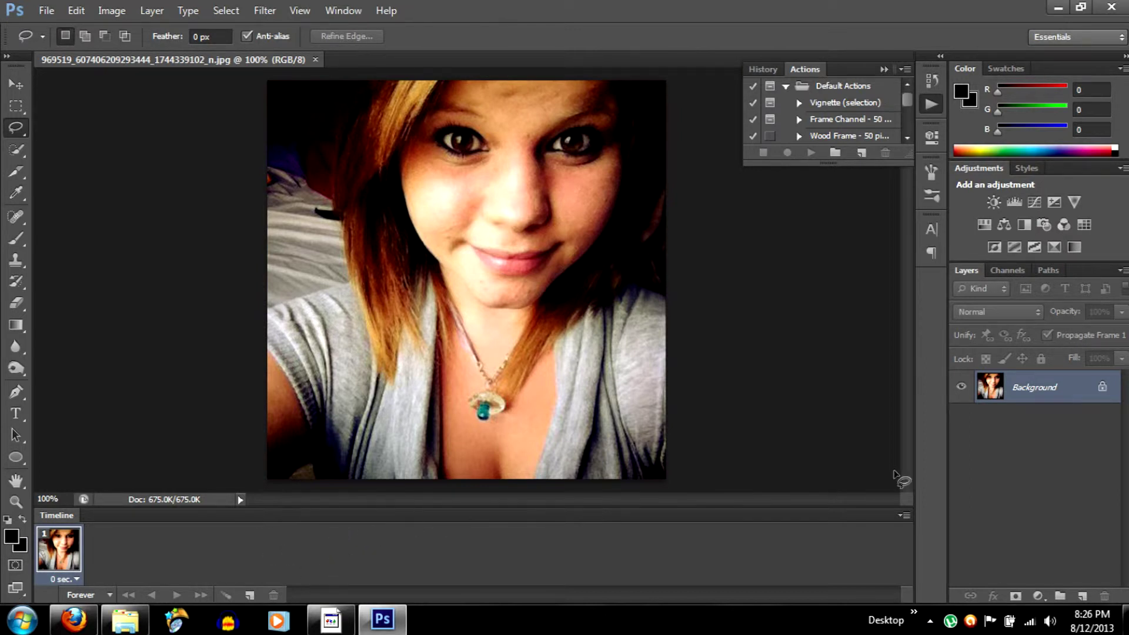
# Add a Black & White adjustment layer with the Default preset above the portrait
pyautogui.click(884, 70)
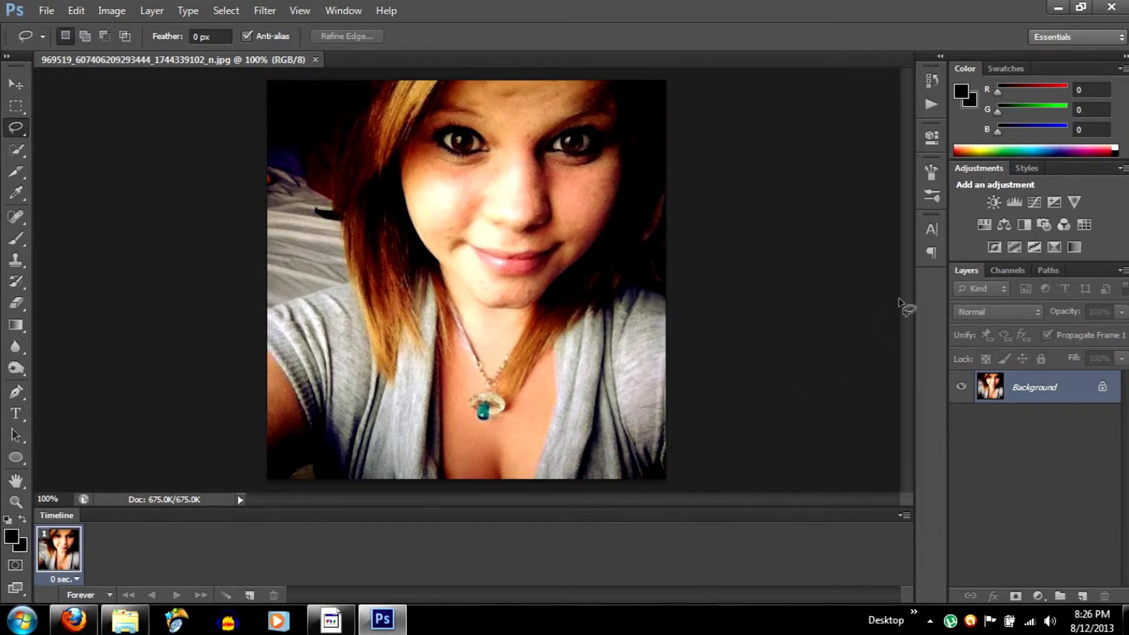
pyautogui.click(1029, 220)
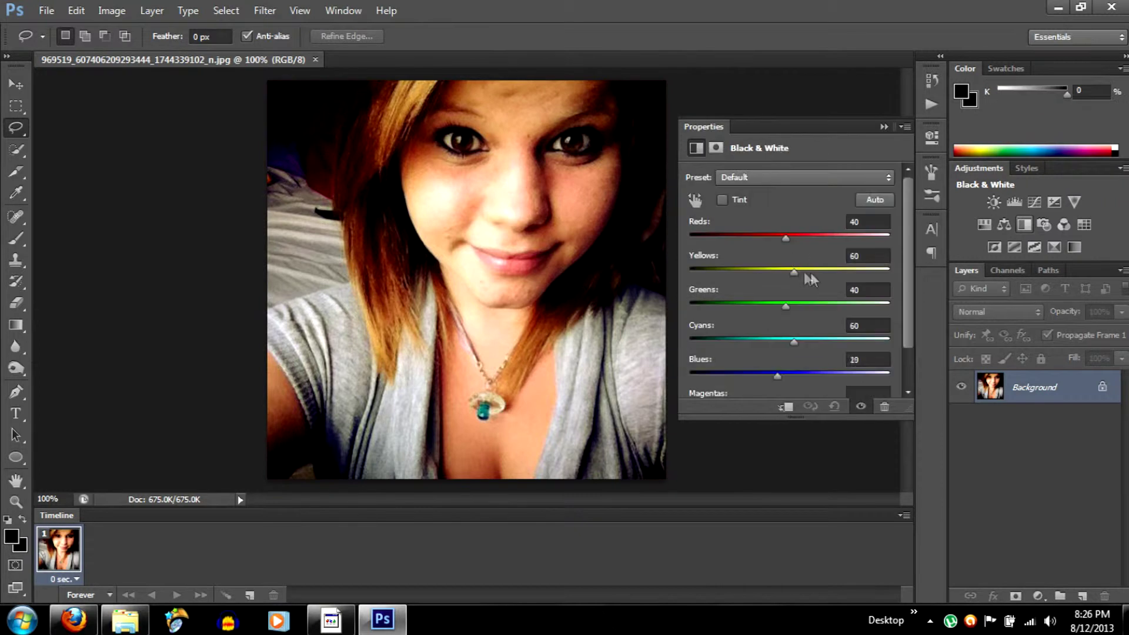
pyautogui.click(883, 127)
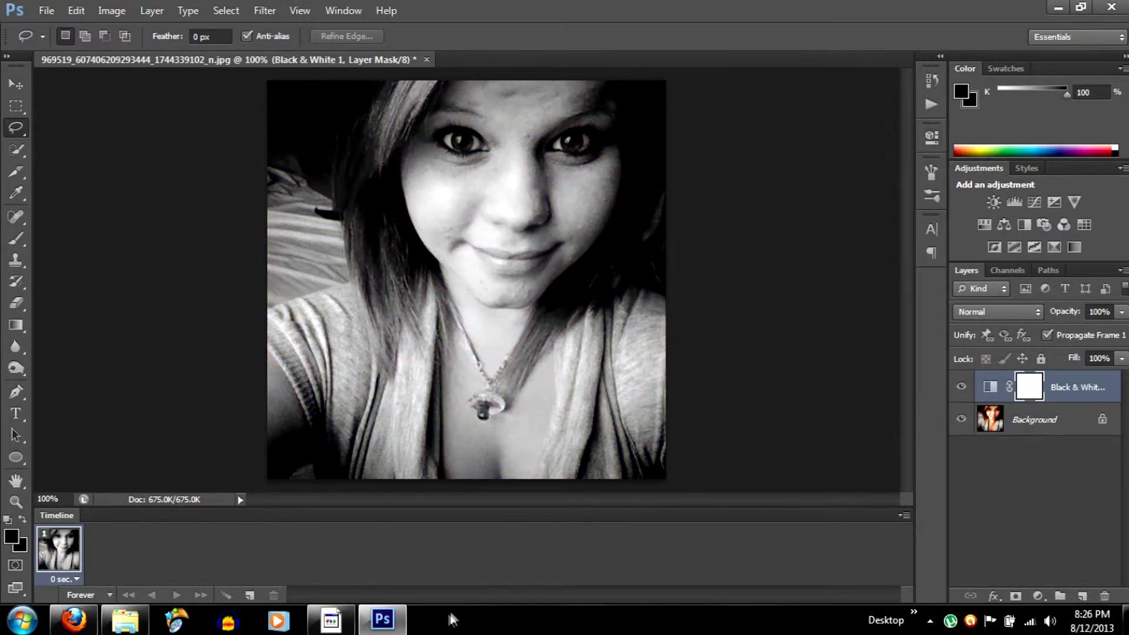
# Place the cracked-texture file "images" from the Downloads folder into the portrait document
pyautogui.click(125, 619)
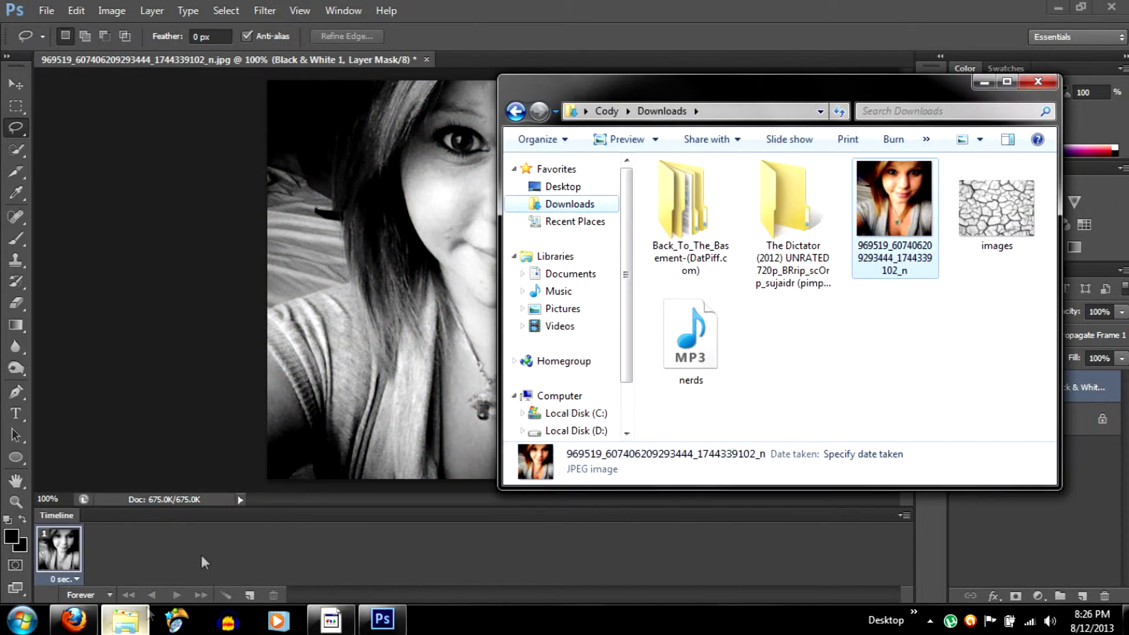
pyautogui.click(997, 209)
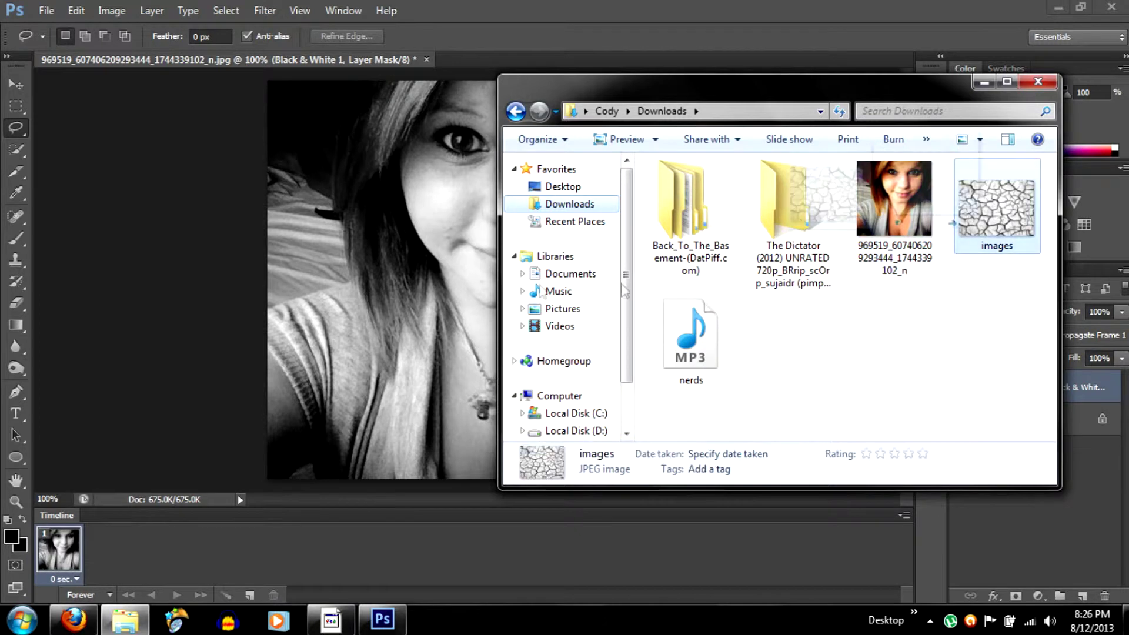
pyautogui.click(421, 260)
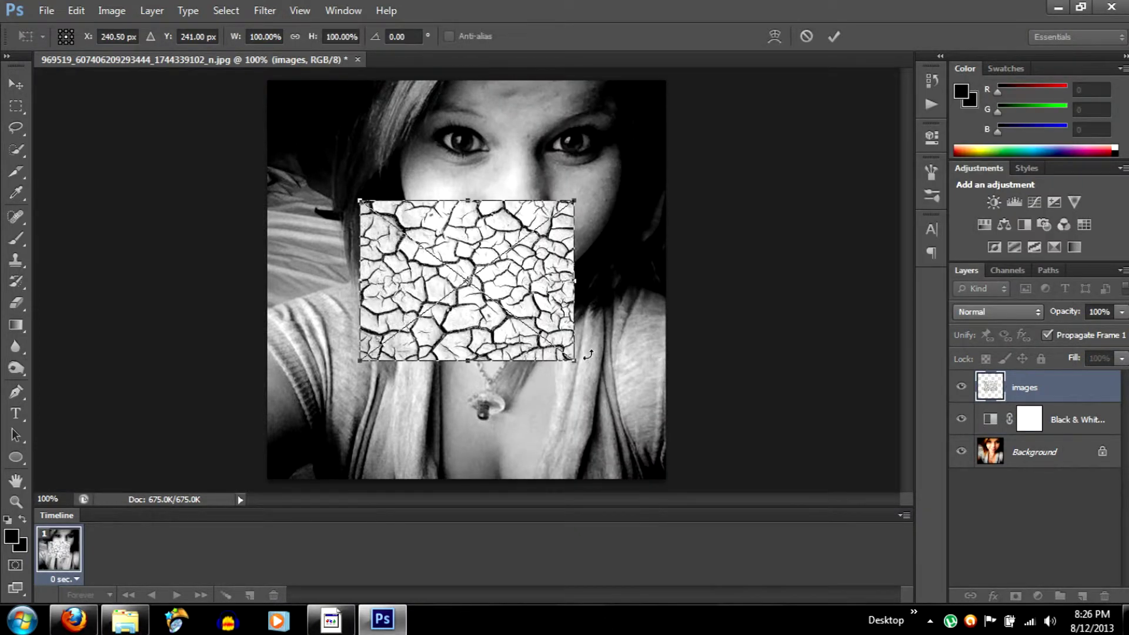
# Stretch the placed crack texture to 185.33% width and 247.42% height so it covers the whole canvas
pyautogui.moveTo(576, 363); pyautogui.dragTo(665, 478)
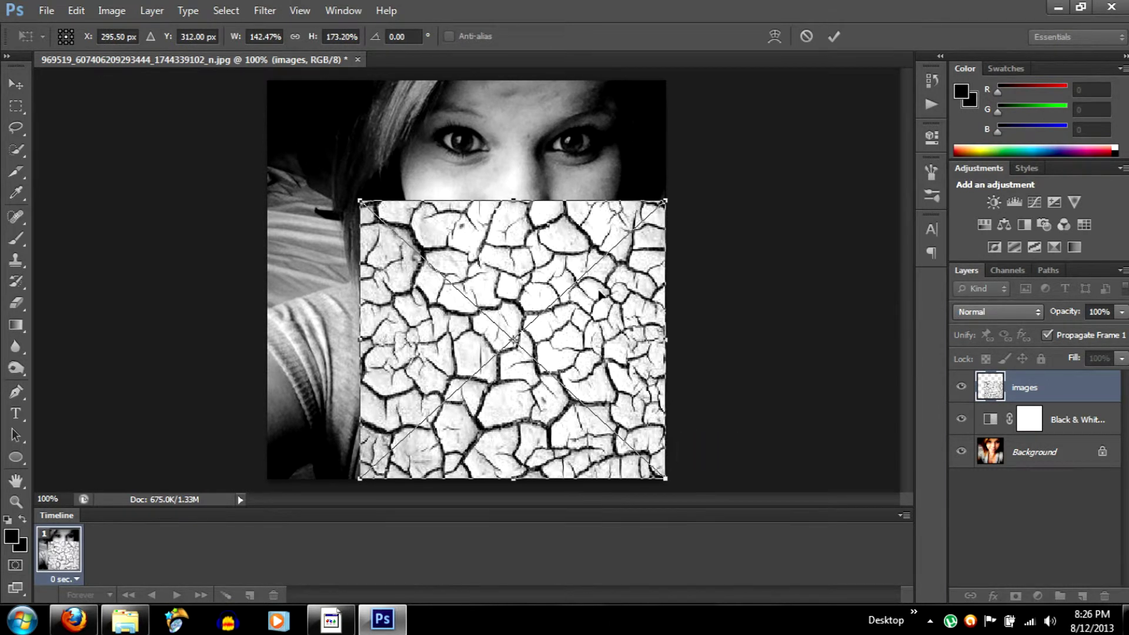
pyautogui.moveTo(513, 190); pyautogui.dragTo(509, 77)
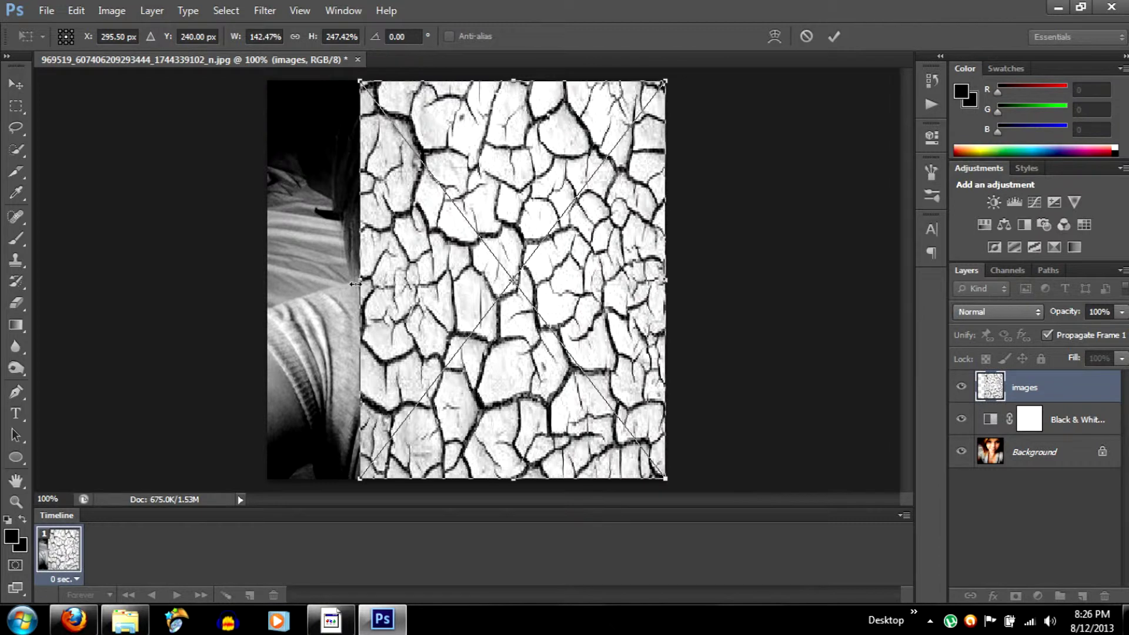
pyautogui.moveTo(355, 279); pyautogui.dragTo(267, 280)
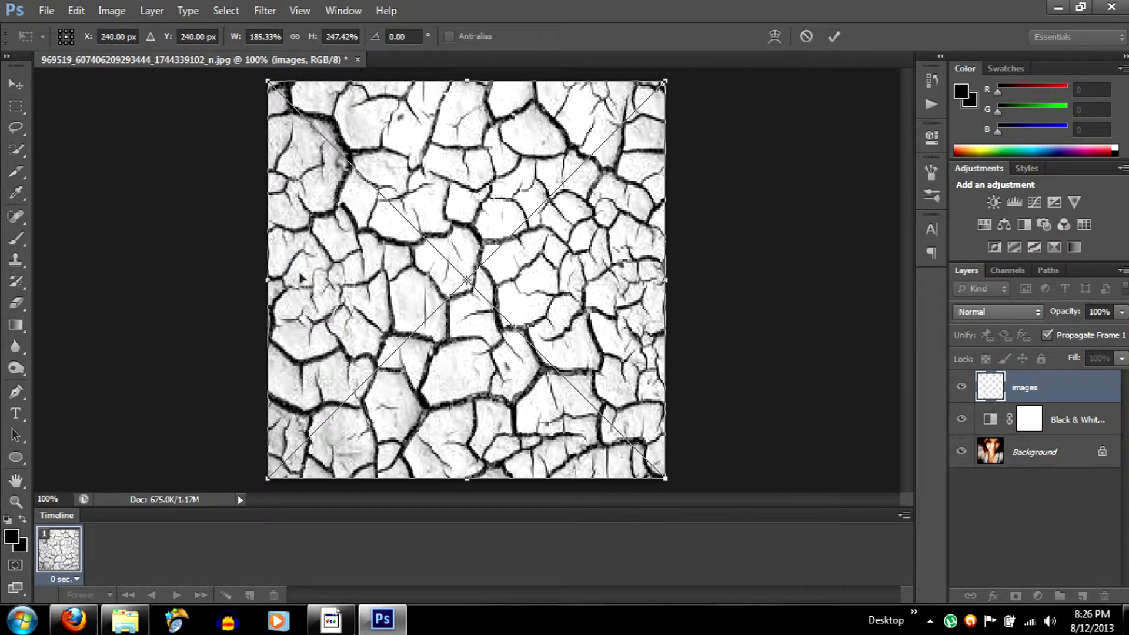
pyautogui.click(835, 40)
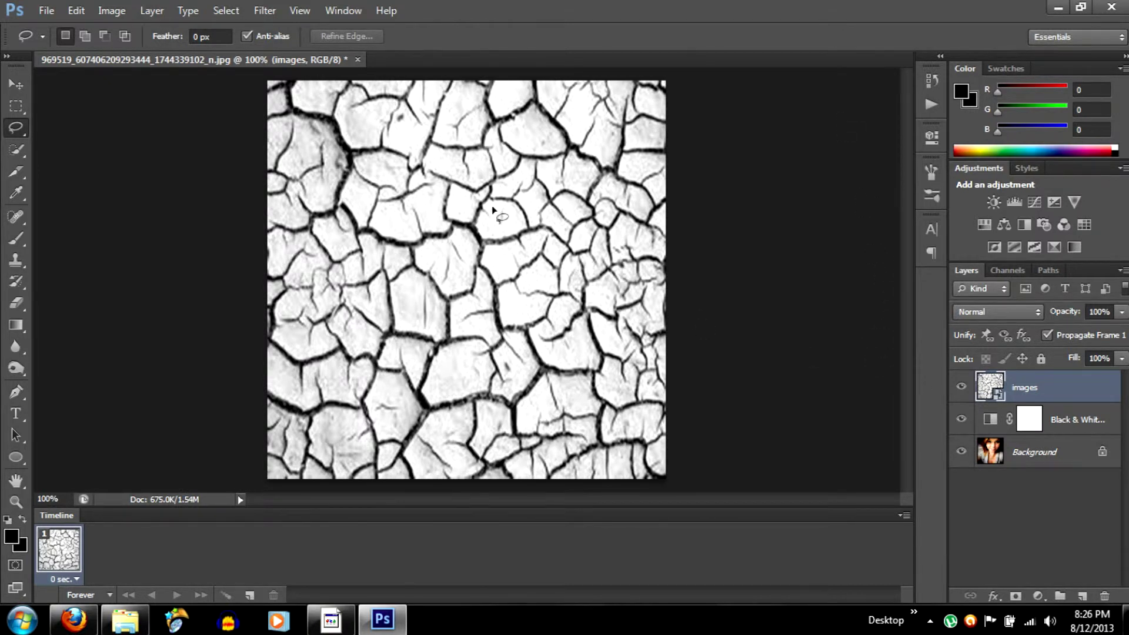
# Set the images layer's blend mode to Multiply and move the Black & White adjustment layer above it
pyautogui.click(14, 86)
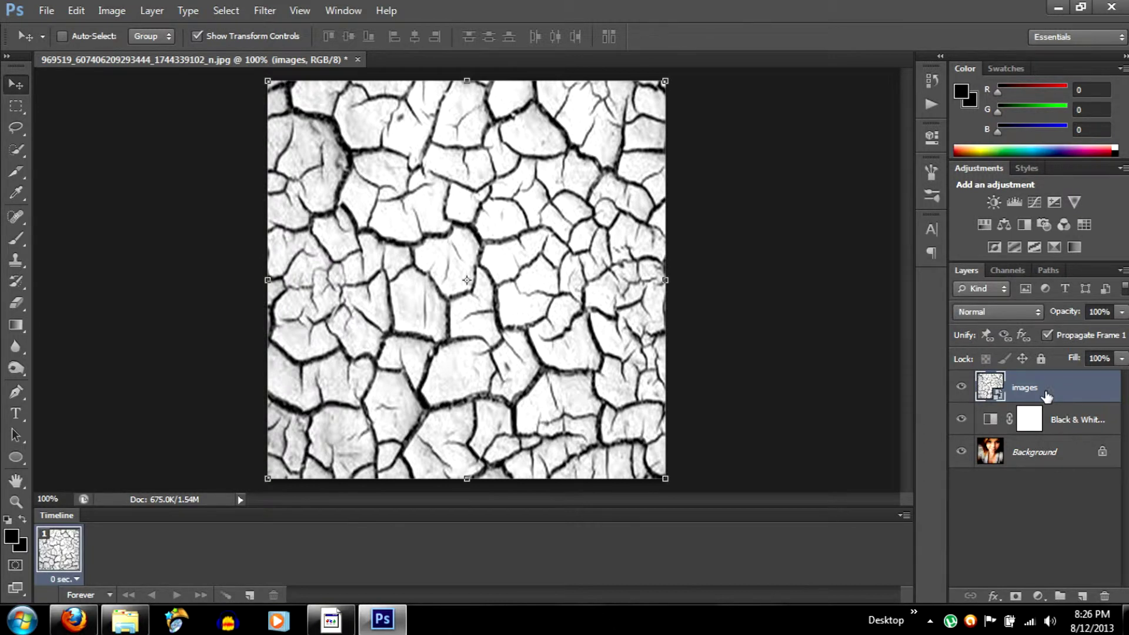
pyautogui.click(1021, 316)
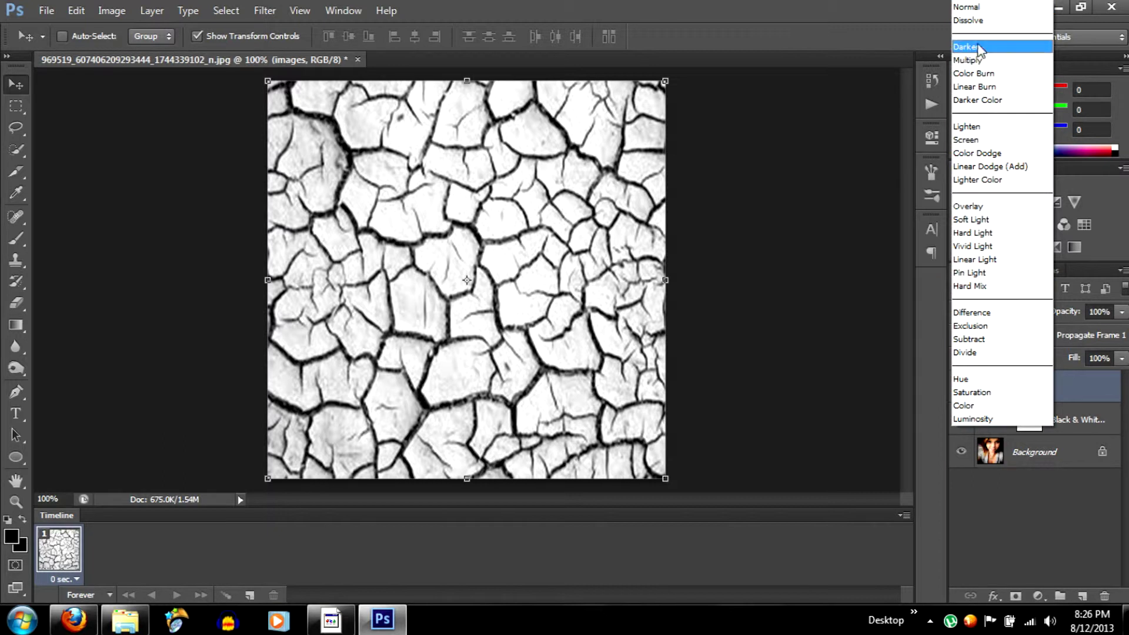
pyautogui.click(983, 60)
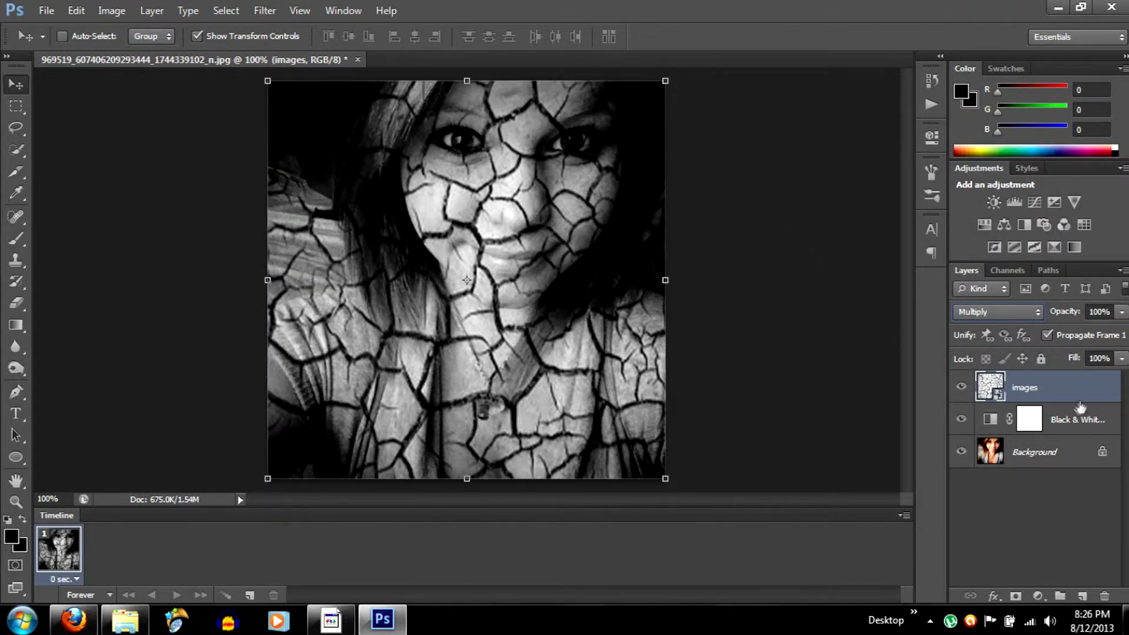
pyautogui.moveTo(1070, 418); pyautogui.dragTo(1070, 391)
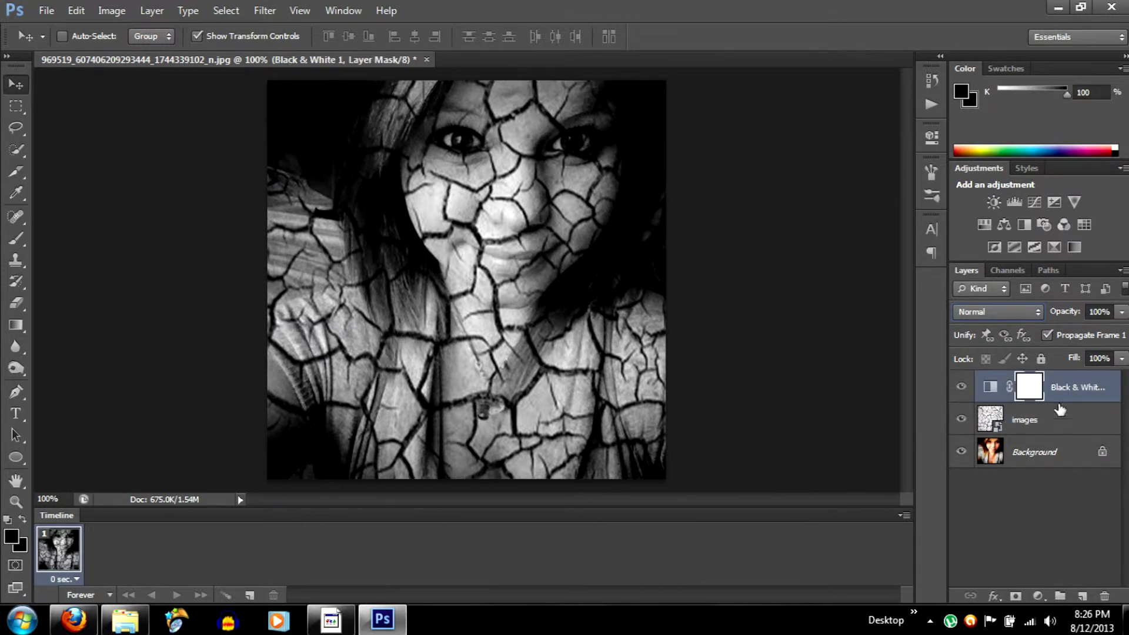
pyautogui.click(1026, 419)
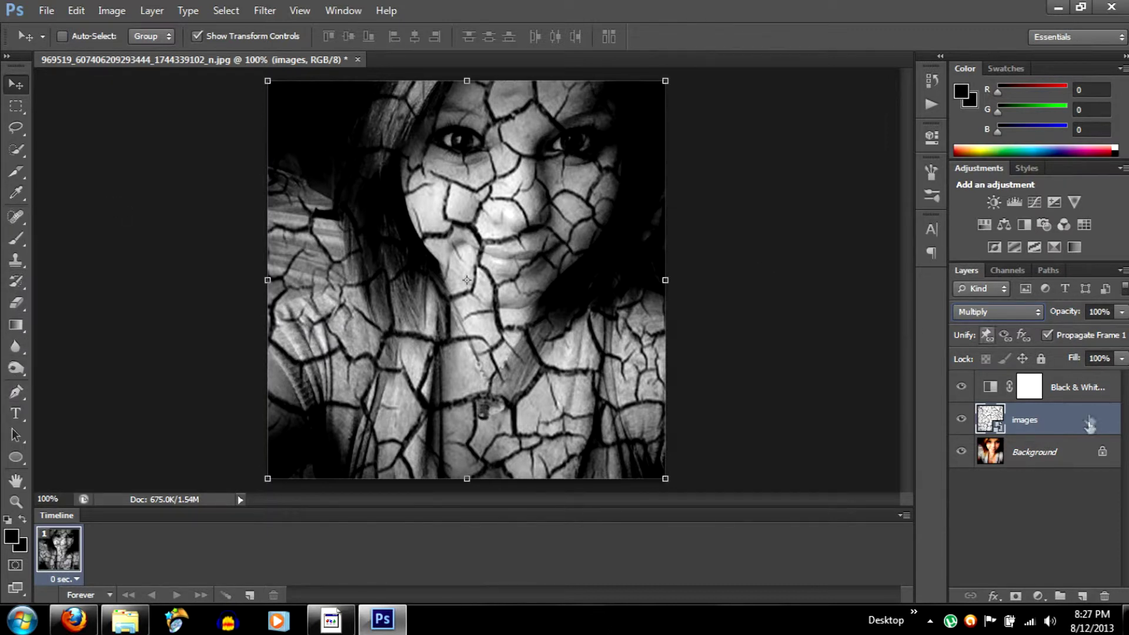
# Apply Levels to the Background layer with input values 93, 0.69 and 240
pyautogui.click(1056, 453)
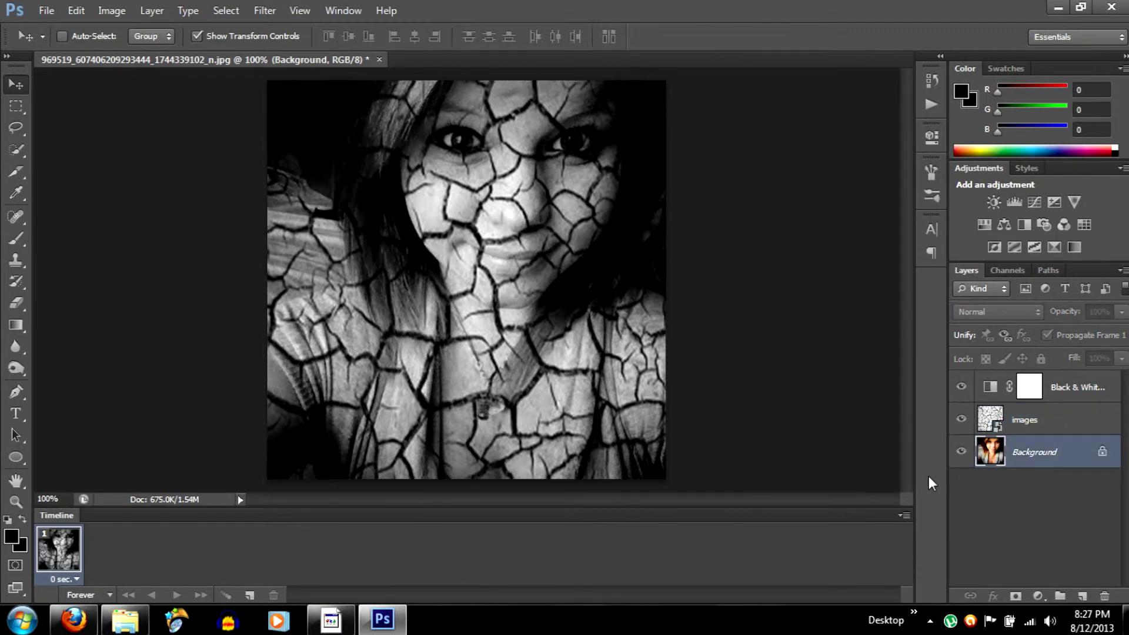
pyautogui.hotkey('ctrl', 'l')
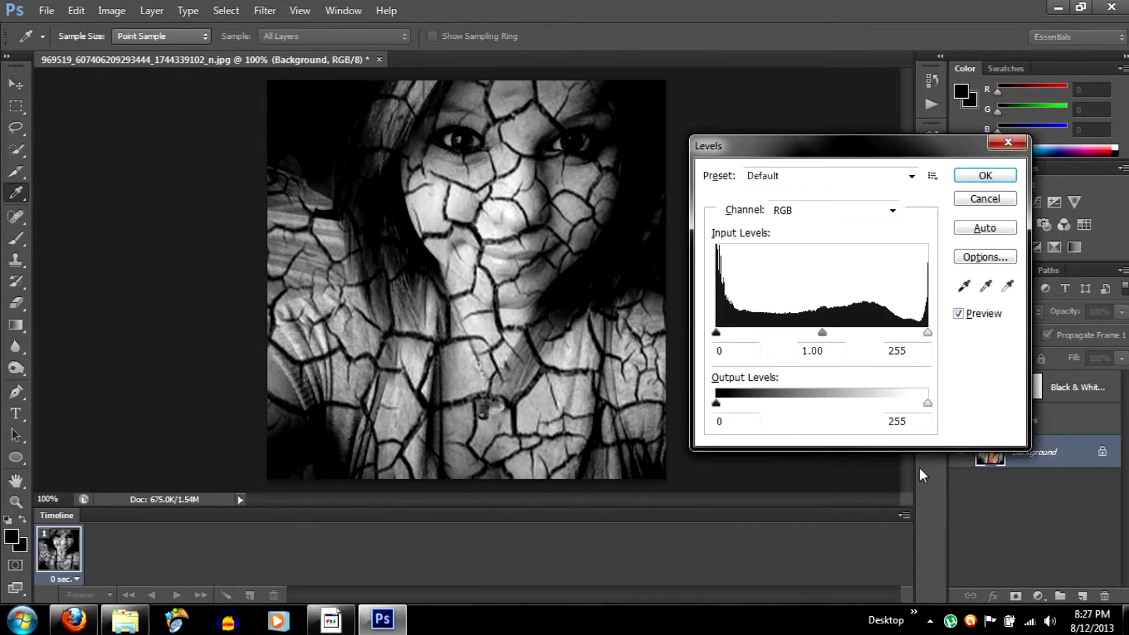
pyautogui.moveTo(716, 336); pyautogui.dragTo(769, 341)
pyautogui.moveTo(846, 335); pyautogui.dragTo(783, 335)
pyautogui.moveTo(927, 334); pyautogui.dragTo(915, 333)
pyautogui.moveTo(839, 335); pyautogui.dragTo(864, 334)
pyautogui.moveTo(782, 334); pyautogui.dragTo(793, 334)
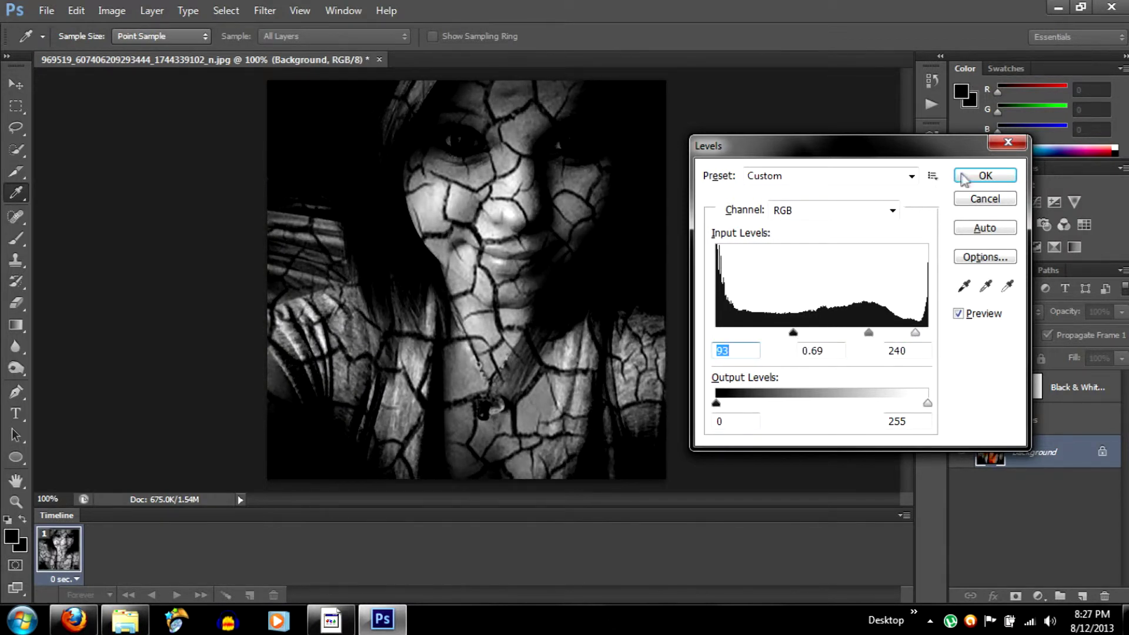
pyautogui.click(985, 176)
# Rasterize the images smart object so that the Eraser can work on it
pyautogui.click(1026, 421)
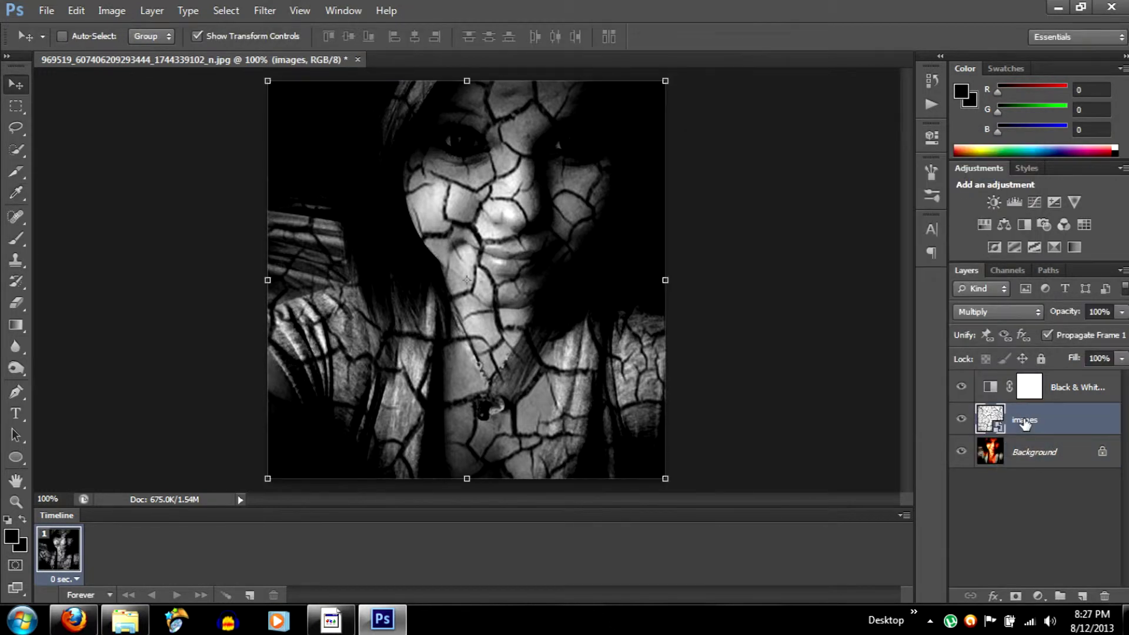
pyautogui.click(16, 303)
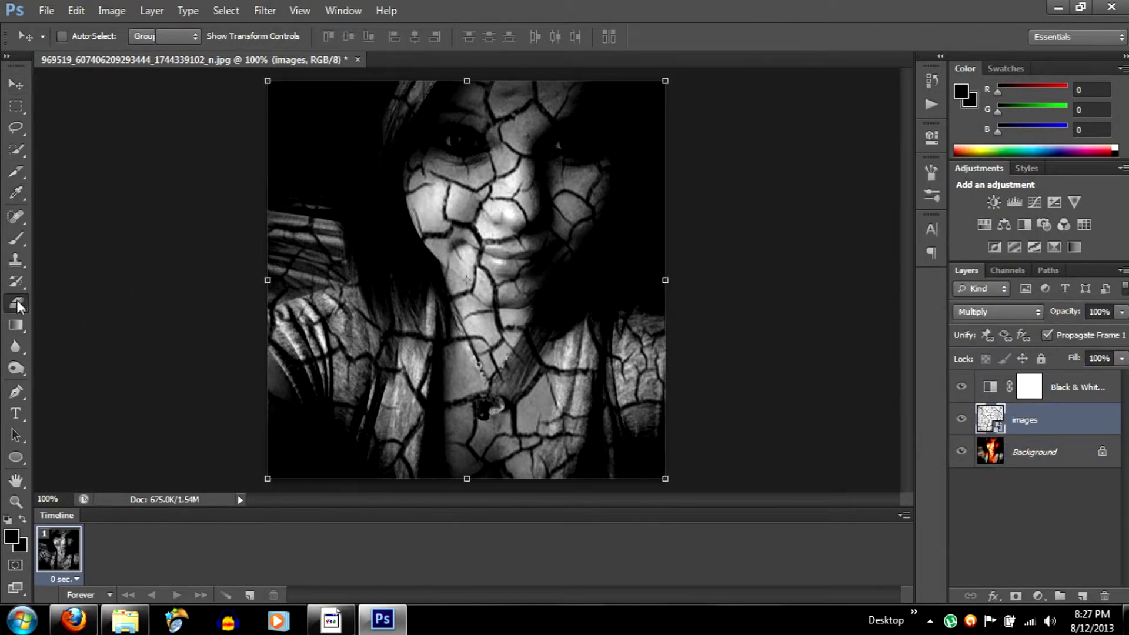
pyautogui.click(411, 221)
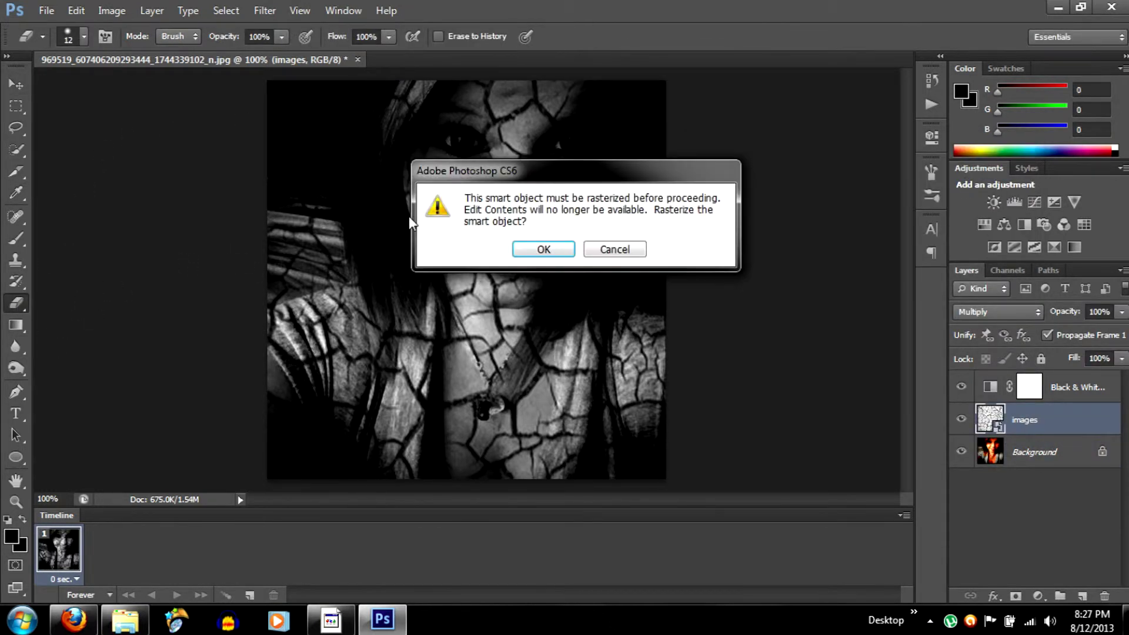
pyautogui.click(530, 251)
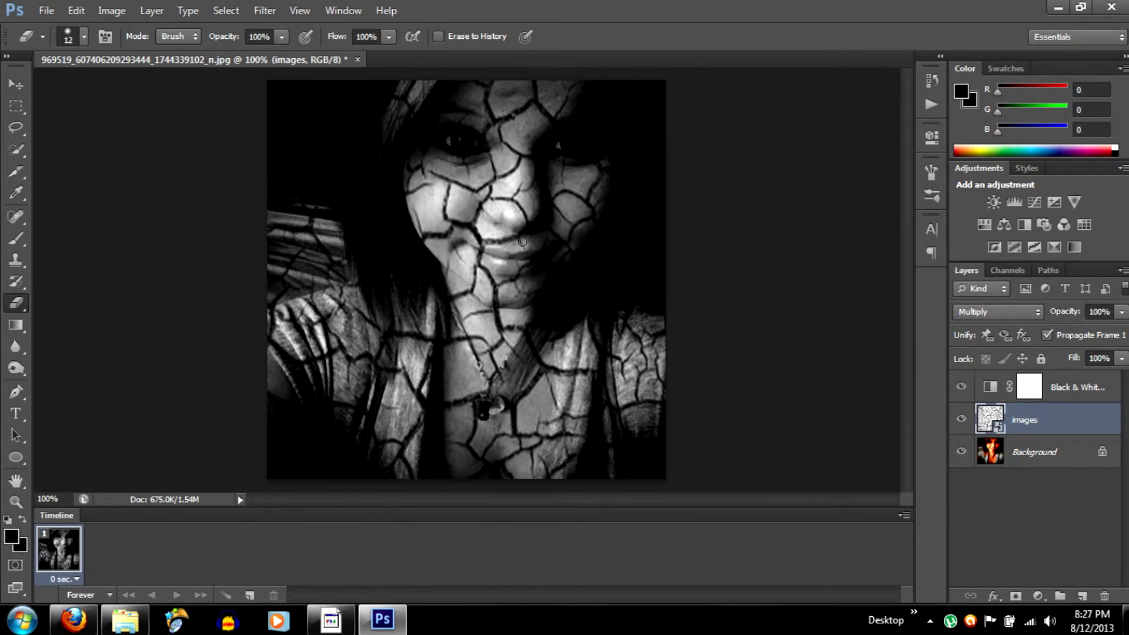
# Erase the cracks from the backdrop, clothing and hair on the images layer with a 29 px eraser at 47% hardness
pyautogui.click(84, 36)
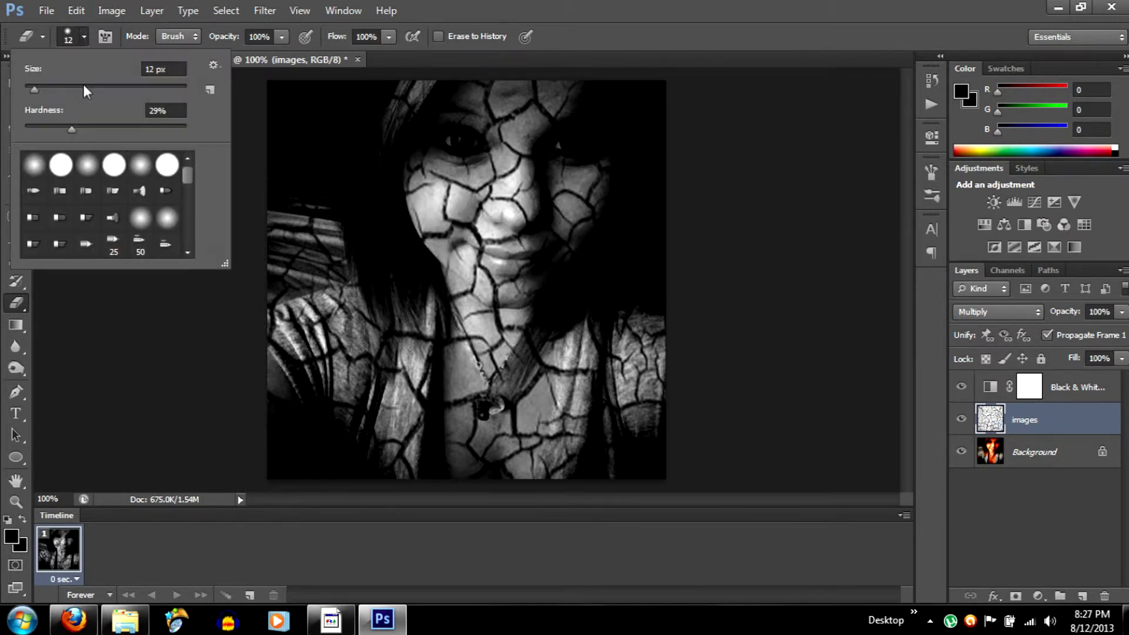
pyautogui.click(72, 128)
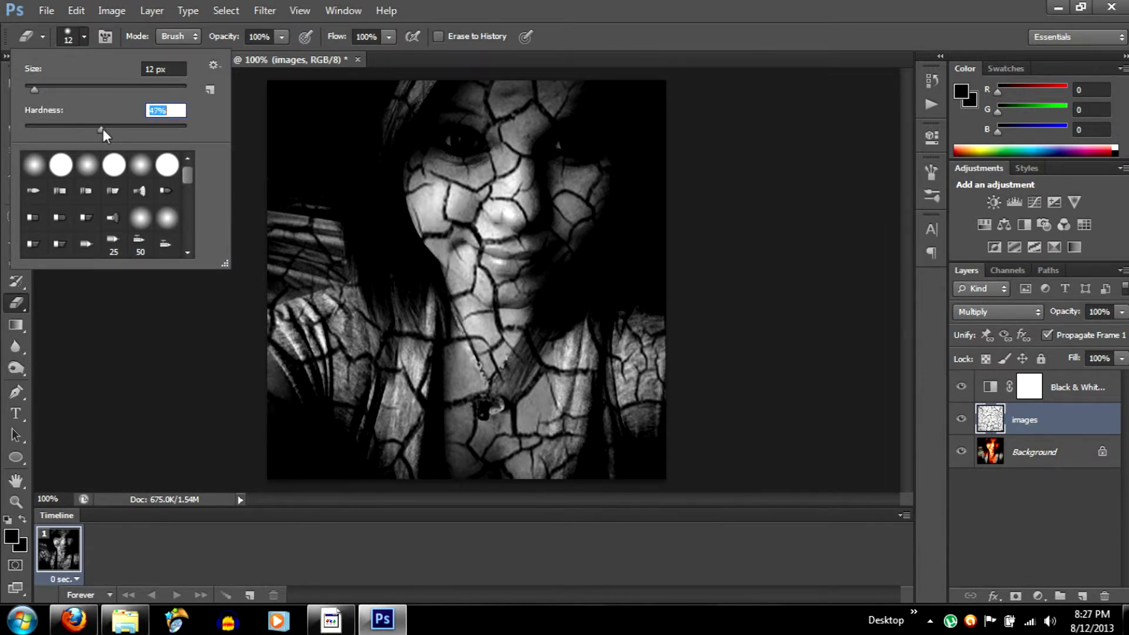
pyautogui.moveTo(33, 92); pyautogui.dragTo(48, 93)
pyautogui.click(292, 206)
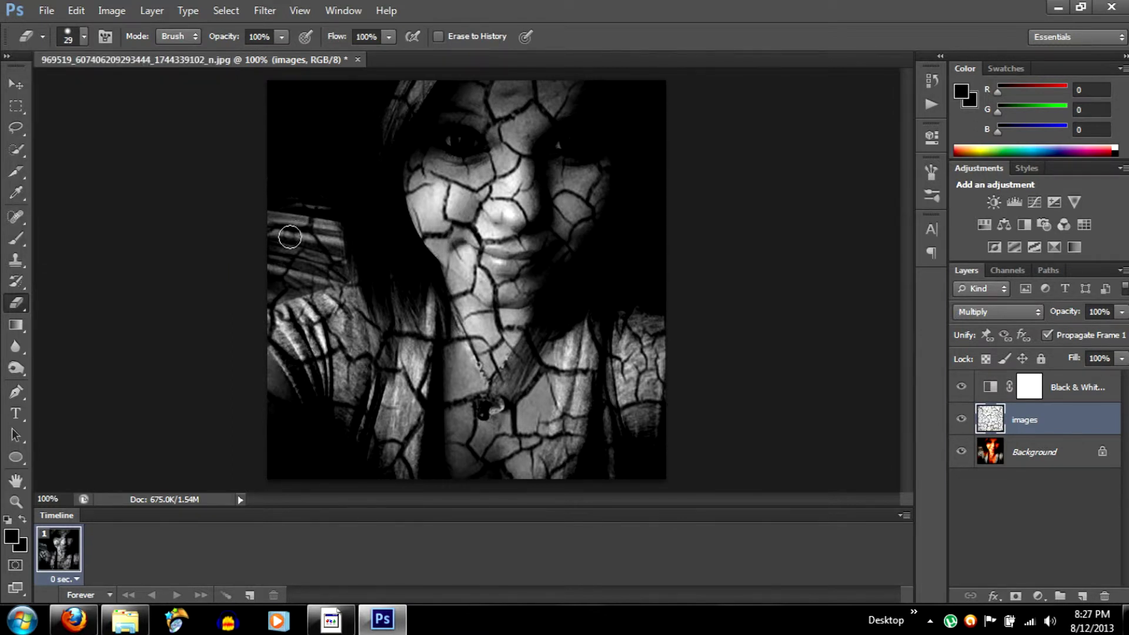
pyautogui.moveTo(339, 276)
pyautogui.mouseDown()
pyautogui.moveTo(329, 251)
pyautogui.moveTo(322, 328)
pyautogui.moveTo(299, 291)
pyautogui.moveTo(279, 378)
pyautogui.moveTo(290, 194)
pyautogui.moveTo(270, 394)
pyautogui.moveTo(286, 402)
pyautogui.moveTo(328, 345)
pyautogui.moveTo(345, 393)
pyautogui.moveTo(354, 307)
pyautogui.moveTo(371, 404)
pyautogui.moveTo(368, 381)
pyautogui.moveTo(367, 422)
pyautogui.moveTo(351, 417)
pyautogui.moveTo(407, 471)
pyautogui.moveTo(415, 387)
pyautogui.moveTo(415, 440)
pyautogui.moveTo(412, 386)
pyautogui.moveTo(377, 463)
pyautogui.moveTo(388, 359)
pyautogui.moveTo(386, 376)
pyautogui.moveTo(379, 331)
pyautogui.moveTo(425, 353)
pyautogui.mouseUp()
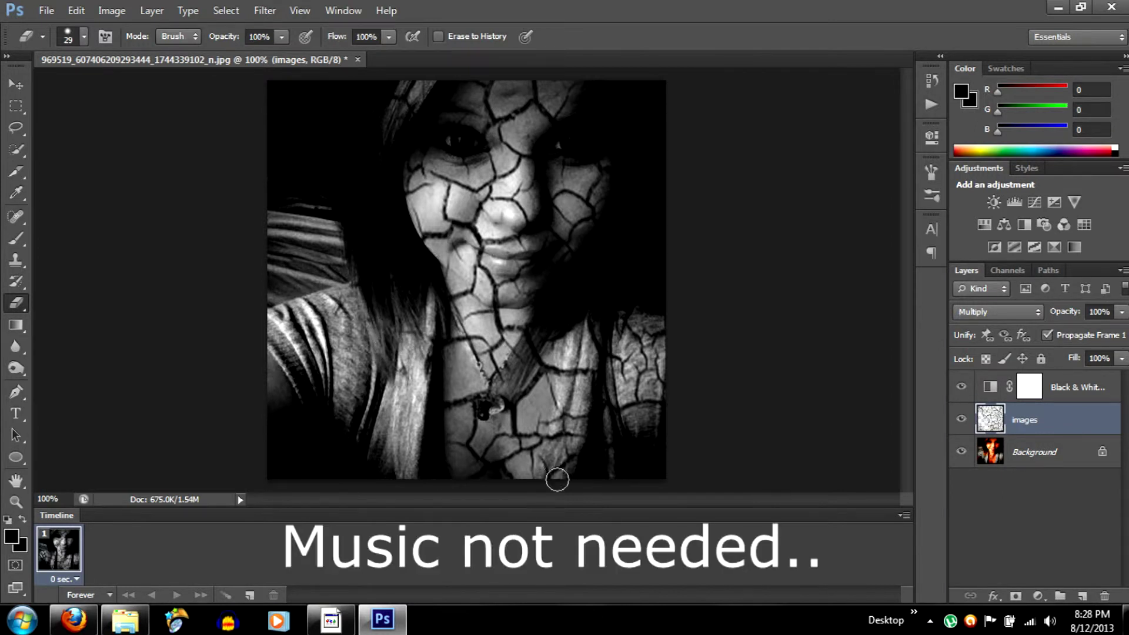
pyautogui.moveTo(551, 475)
pyautogui.mouseDown()
pyautogui.moveTo(577, 428)
pyautogui.moveTo(564, 477)
pyautogui.moveTo(587, 397)
pyautogui.moveTo(560, 443)
pyautogui.moveTo(570, 375)
pyautogui.moveTo(590, 371)
pyautogui.moveTo(586, 350)
pyautogui.moveTo(649, 381)
pyautogui.moveTo(643, 350)
pyautogui.moveTo(630, 368)
pyautogui.moveTo(635, 322)
pyautogui.moveTo(630, 382)
pyautogui.moveTo(656, 324)
pyautogui.moveTo(655, 393)
pyautogui.moveTo(633, 425)
pyautogui.moveTo(614, 414)
pyautogui.moveTo(608, 430)
pyautogui.moveTo(608, 301)
pyautogui.mouseUp()
pyautogui.moveTo(404, 81)
pyautogui.mouseDown()
pyautogui.moveTo(390, 114)
pyautogui.moveTo(415, 87)
pyautogui.moveTo(373, 149)
pyautogui.moveTo(418, 80)
pyautogui.moveTo(403, 96)
pyautogui.mouseUp()
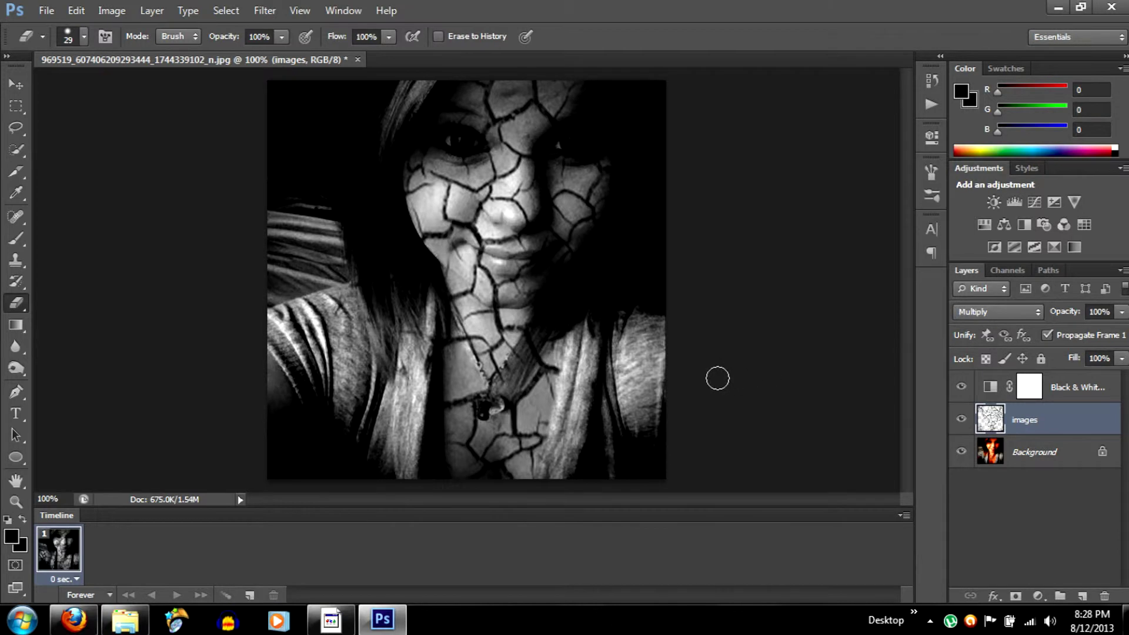
# Paint the backdrop, shoulder and arm on the photo's left side black with a 19 px brush at 100% hardness
pyautogui.click(16, 238)
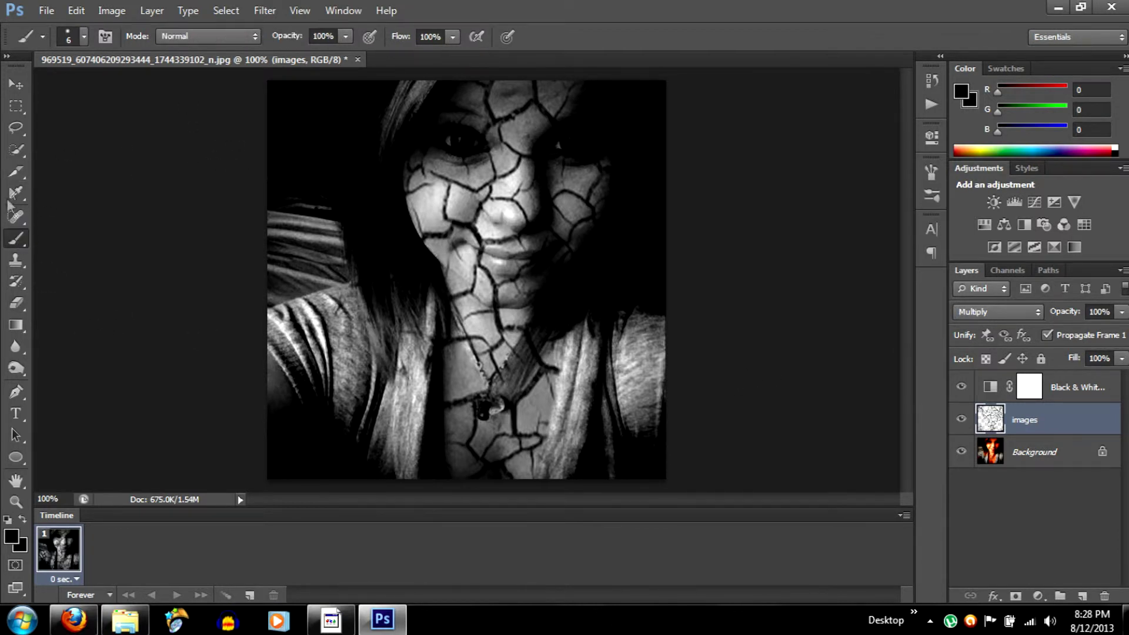
pyautogui.click(85, 37)
pyautogui.moveTo(30, 90); pyautogui.dragTo(34, 89)
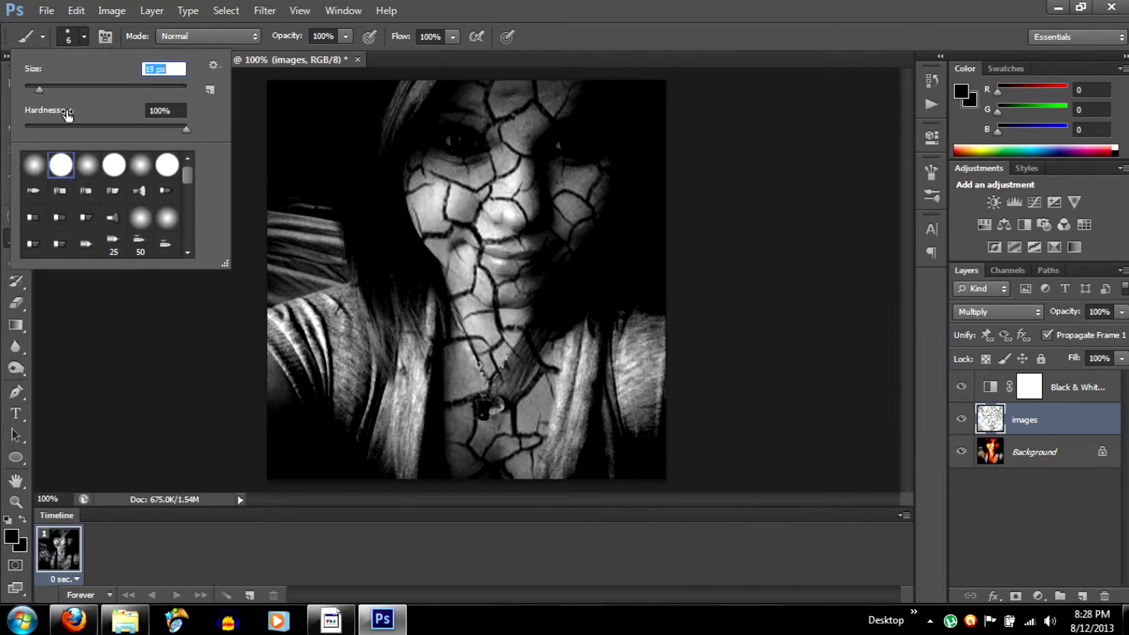
pyautogui.click(278, 147)
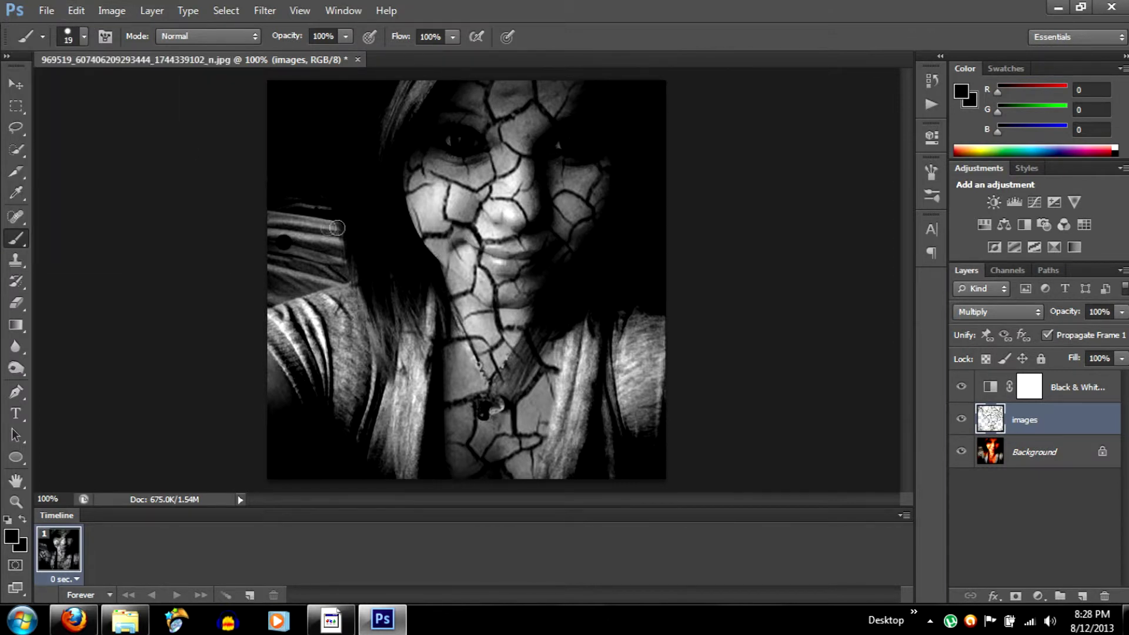
pyautogui.moveTo(281, 228)
pyautogui.mouseDown()
pyautogui.moveTo(274, 263)
pyautogui.moveTo(269, 159)
pyautogui.moveTo(294, 94)
pyautogui.moveTo(284, 273)
pyautogui.moveTo(330, 185)
pyautogui.moveTo(338, 247)
pyautogui.moveTo(329, 272)
pyautogui.moveTo(296, 242)
pyautogui.moveTo(303, 320)
pyautogui.moveTo(297, 294)
pyautogui.moveTo(273, 352)
pyautogui.moveTo(260, 345)
pyautogui.moveTo(301, 368)
pyautogui.moveTo(295, 315)
pyautogui.moveTo(310, 282)
pyautogui.moveTo(313, 421)
pyautogui.moveTo(340, 406)
pyautogui.moveTo(351, 262)
pyautogui.moveTo(364, 311)
pyautogui.moveTo(360, 300)
pyautogui.moveTo(338, 413)
pyautogui.moveTo(300, 348)
pyautogui.mouseUp()
pyautogui.moveTo(355, 391)
pyautogui.mouseDown()
pyautogui.moveTo(366, 452)
pyautogui.moveTo(396, 514)
pyautogui.moveTo(366, 453)
pyautogui.moveTo(405, 486)
pyautogui.moveTo(354, 398)
pyautogui.moveTo(373, 423)
pyautogui.moveTo(358, 389)
pyautogui.moveTo(361, 351)
pyautogui.moveTo(374, 367)
pyautogui.moveTo(364, 327)
pyautogui.moveTo(376, 403)
pyautogui.moveTo(416, 455)
pyautogui.moveTo(391, 421)
pyautogui.moveTo(400, 448)
pyautogui.moveTo(373, 426)
pyautogui.moveTo(422, 475)
pyautogui.mouseUp()
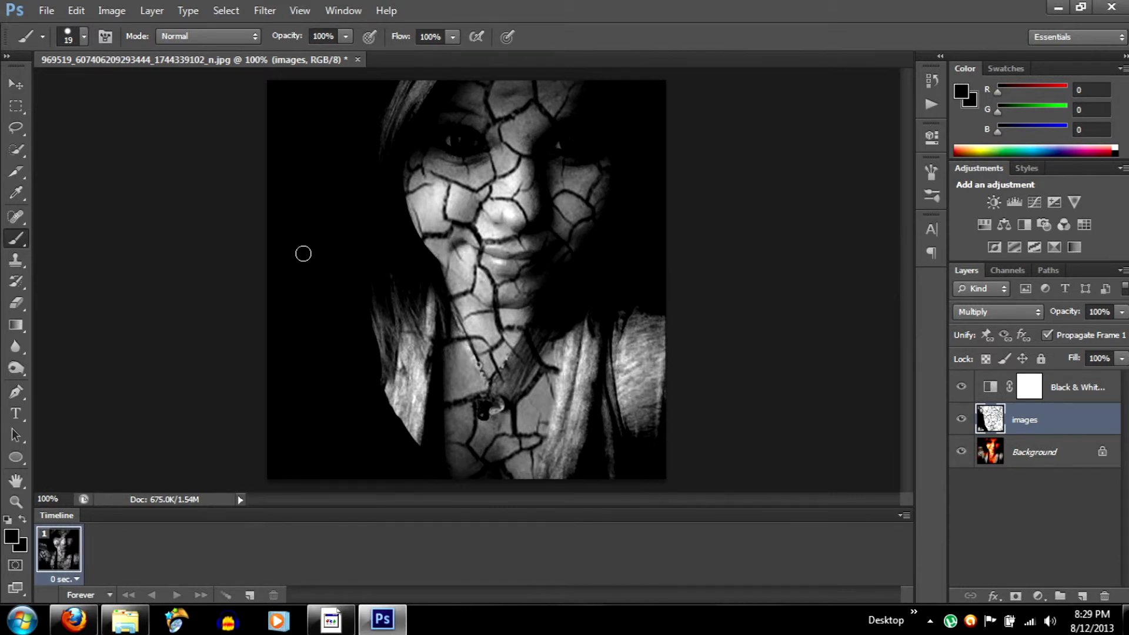
# Darken the cracks over the face, neck and chest with the Burn tool, using the Shadows range at 100% exposure
pyautogui.click(13, 371)
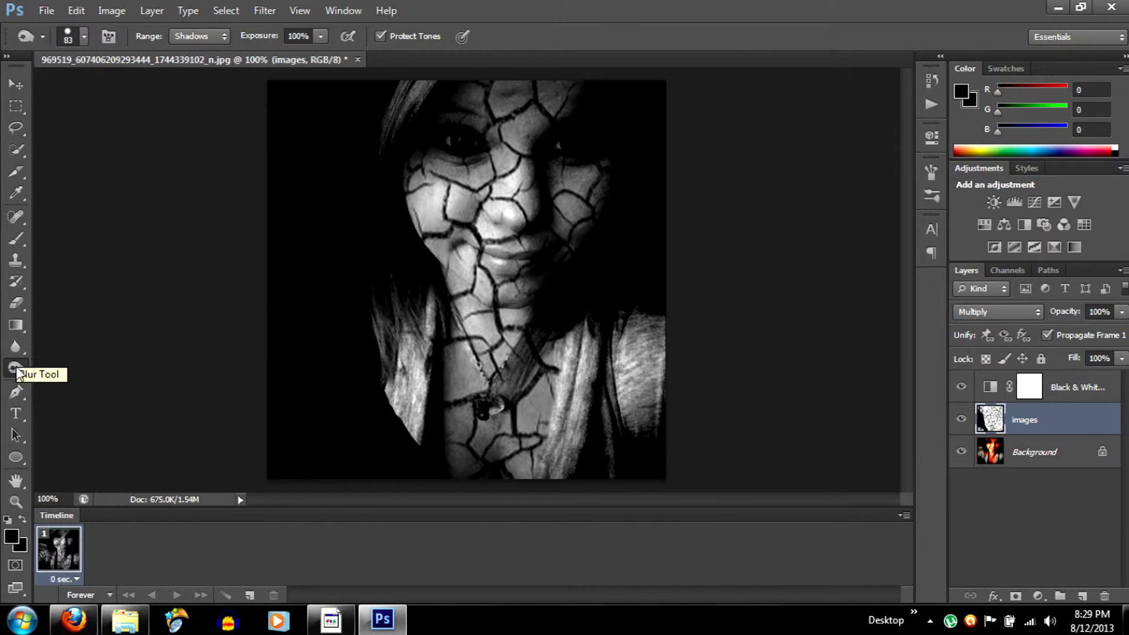
pyautogui.click(18, 370)
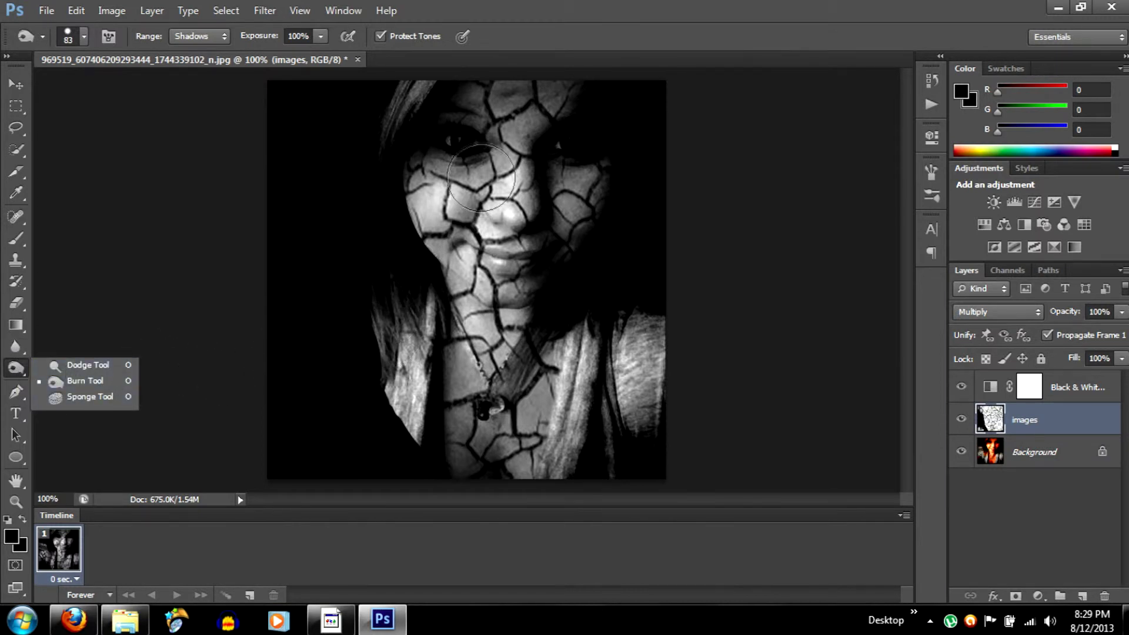
pyautogui.click(515, 104)
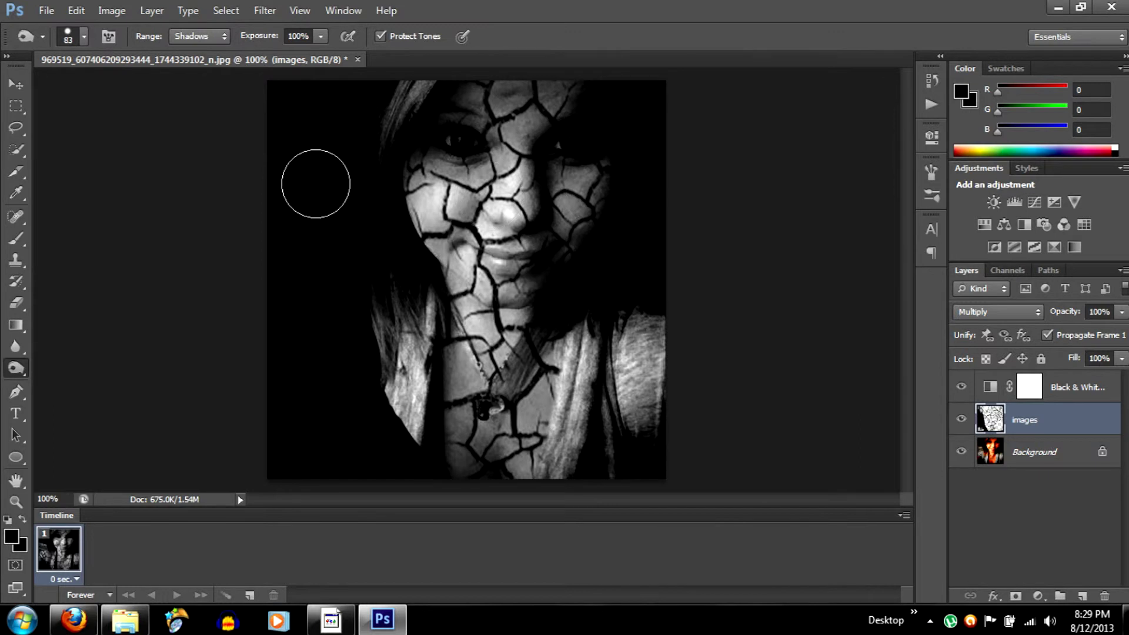
# Paint both eyes solid black on the images layer with an 8 px brush at 100% hardness
pyautogui.click(16, 239)
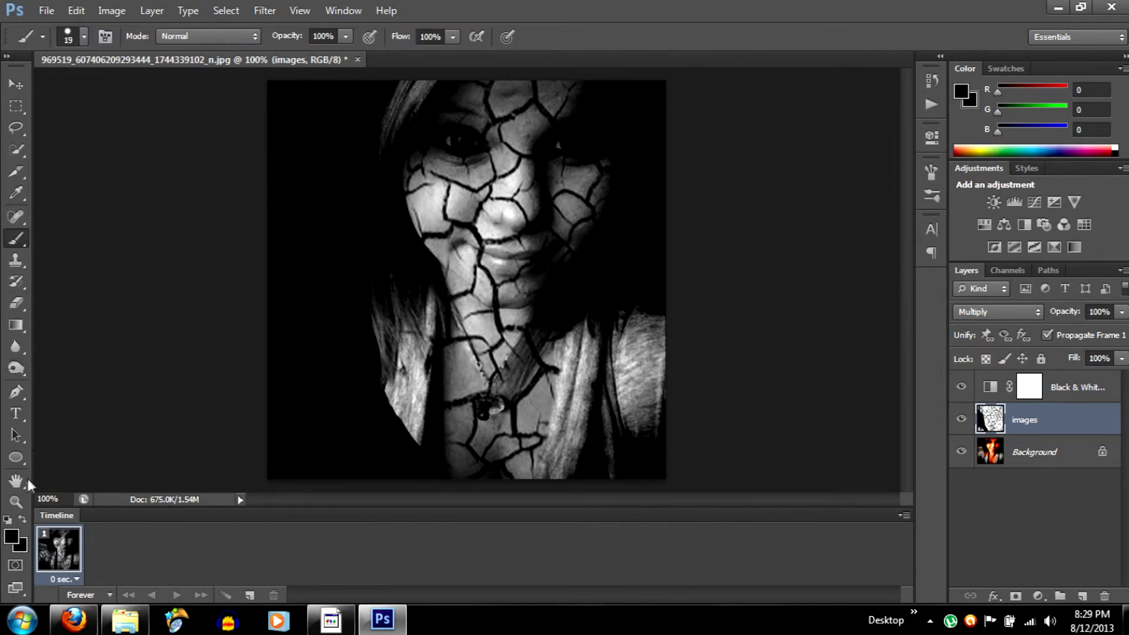
pyautogui.click(16, 502)
pyautogui.click(64, 36)
pyautogui.click(460, 139)
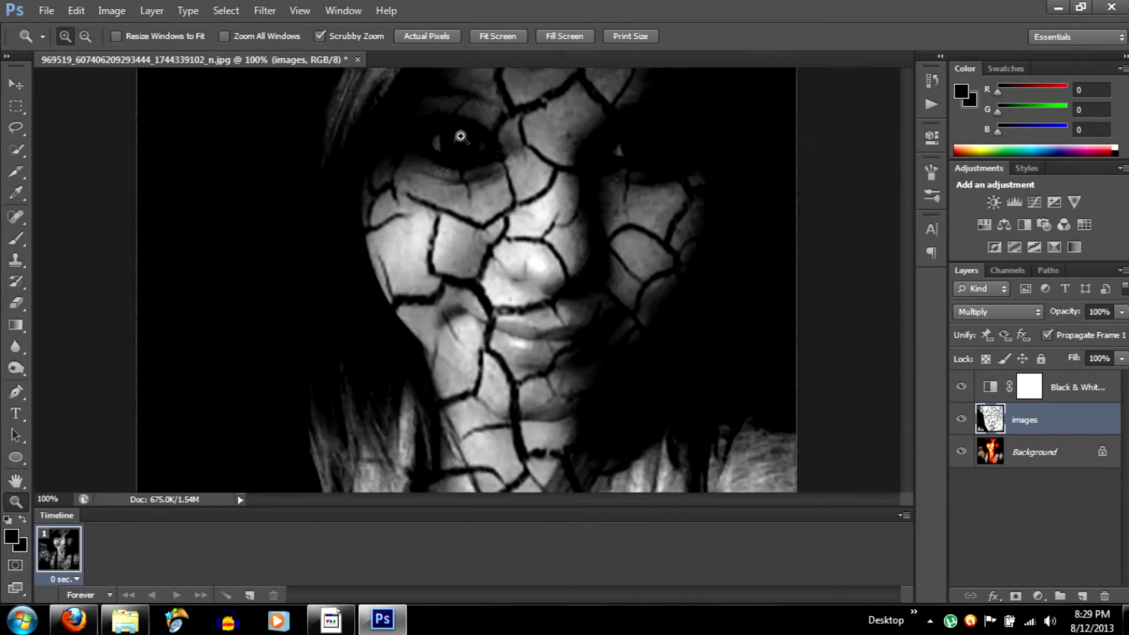
pyautogui.click(16, 238)
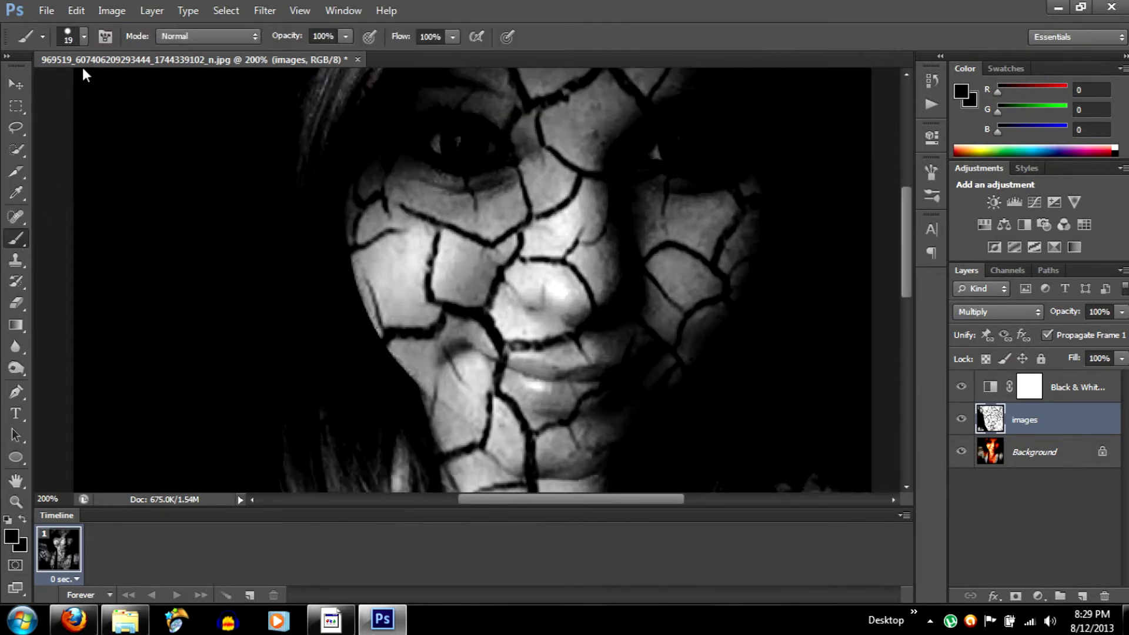
pyautogui.click(84, 36)
pyautogui.moveTo(75, 87); pyautogui.dragTo(33, 93)
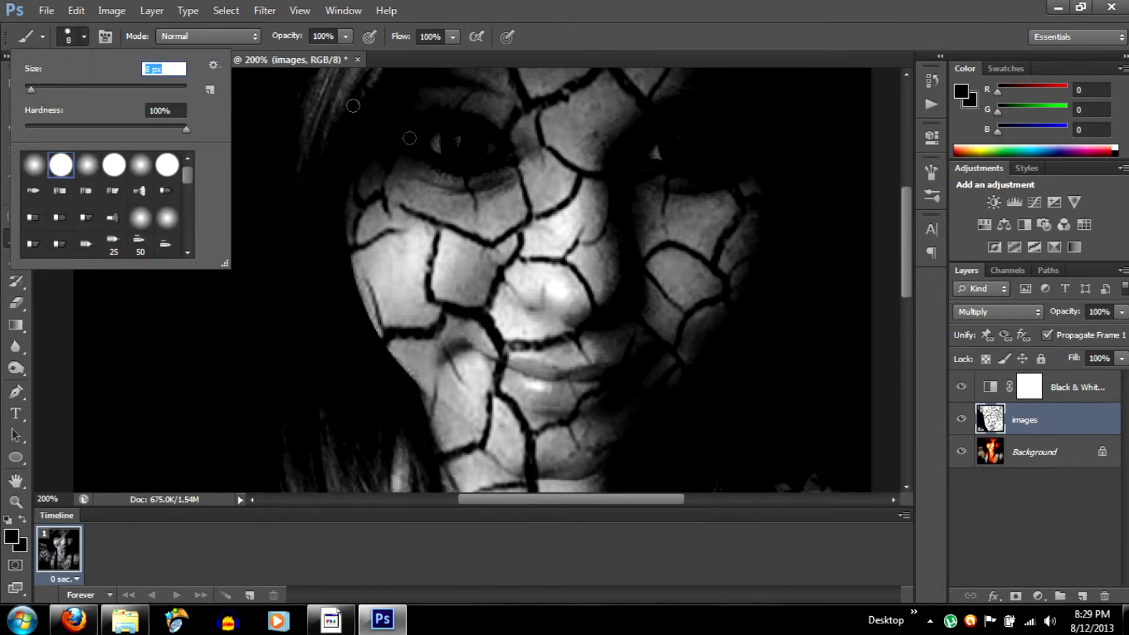
pyautogui.click(442, 139)
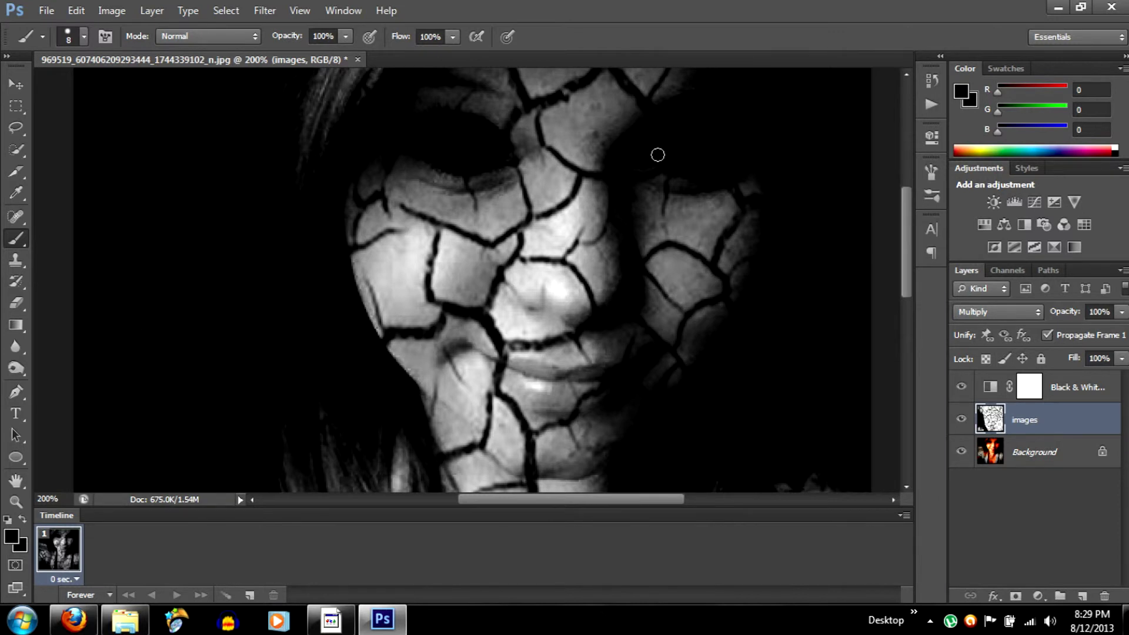
# Darken the Background layer with Levels by raising the shadow input and slightly shifting the midtone and highlight inputs
pyautogui.click(16, 502)
pyautogui.click(86, 36)
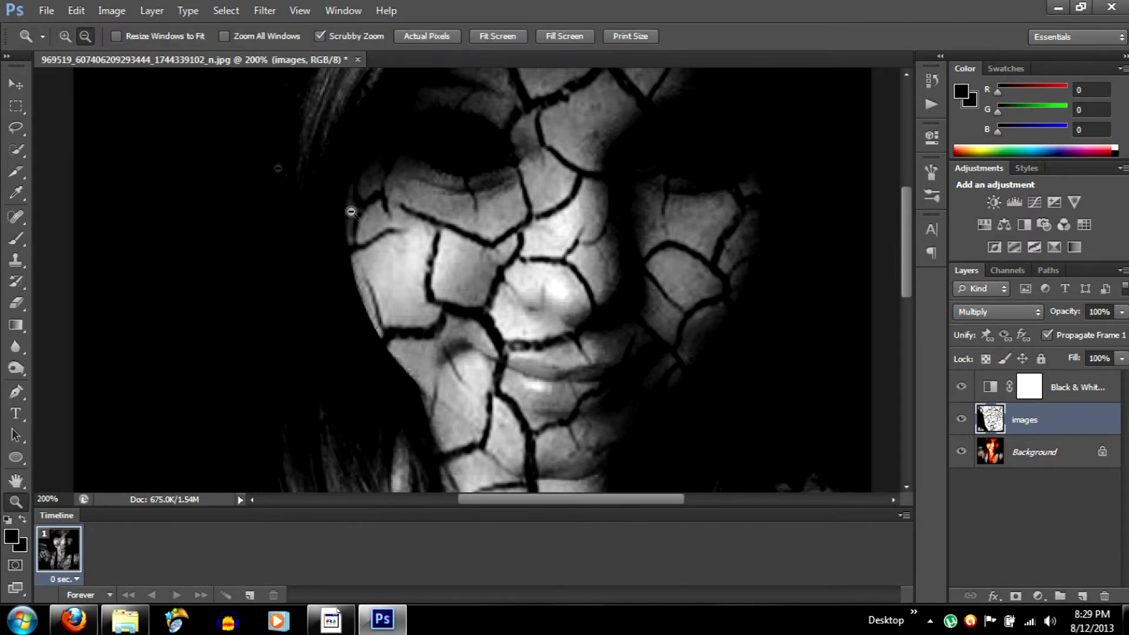
pyautogui.click(468, 230)
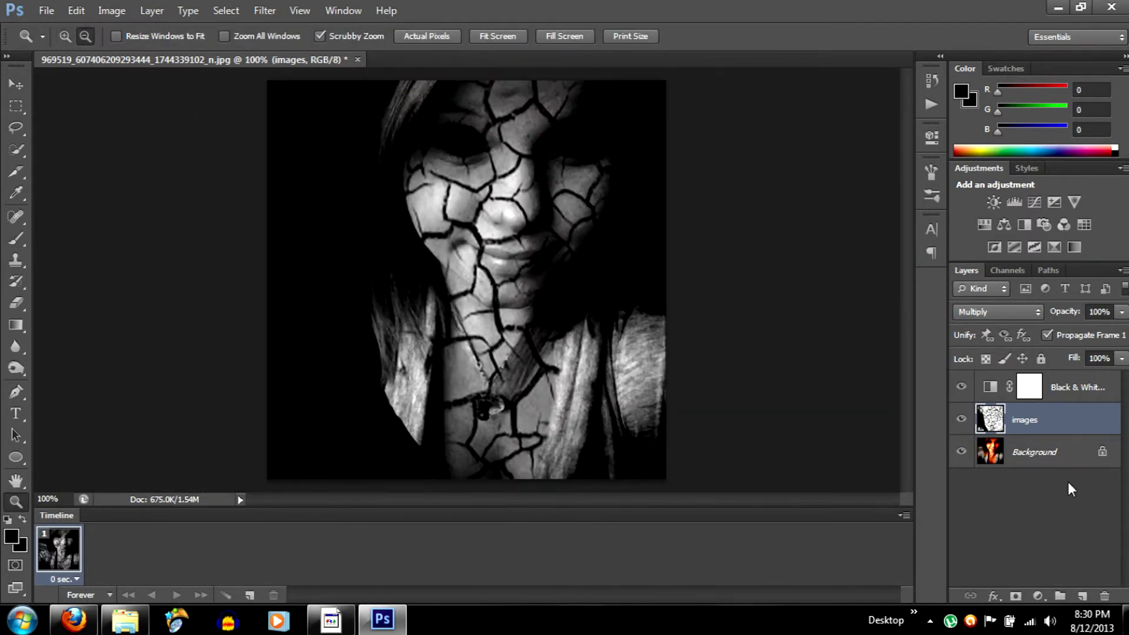
pyautogui.click(1047, 457)
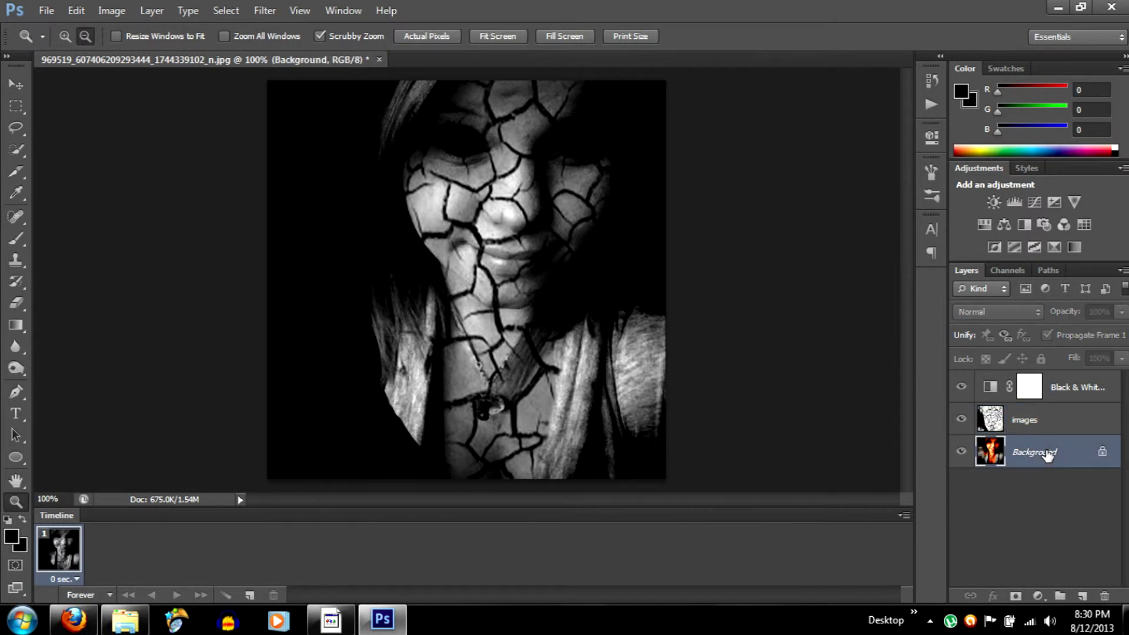
pyautogui.hotkey('ctrl', 'l')
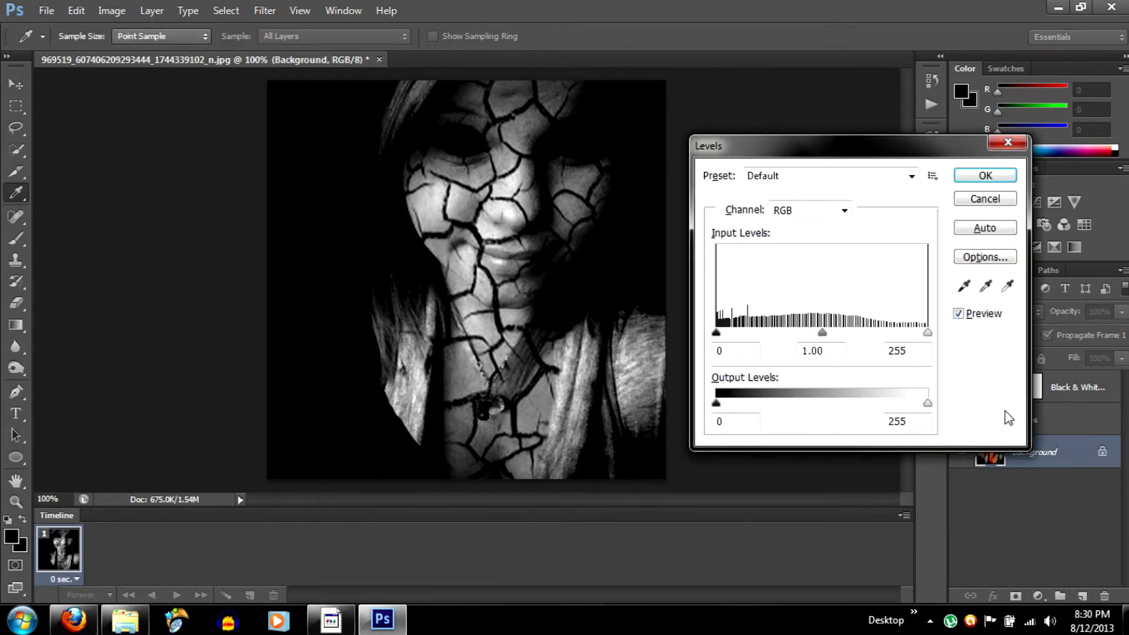
pyautogui.moveTo(717, 337); pyautogui.dragTo(767, 339)
pyautogui.moveTo(848, 333); pyautogui.dragTo(852, 334)
pyautogui.moveTo(929, 334)
pyautogui.mouseDown()
pyautogui.moveTo(915, 333)
pyautogui.moveTo(924, 337)
pyautogui.mouseUp()
pyautogui.click(985, 175)
pyautogui.press('z')
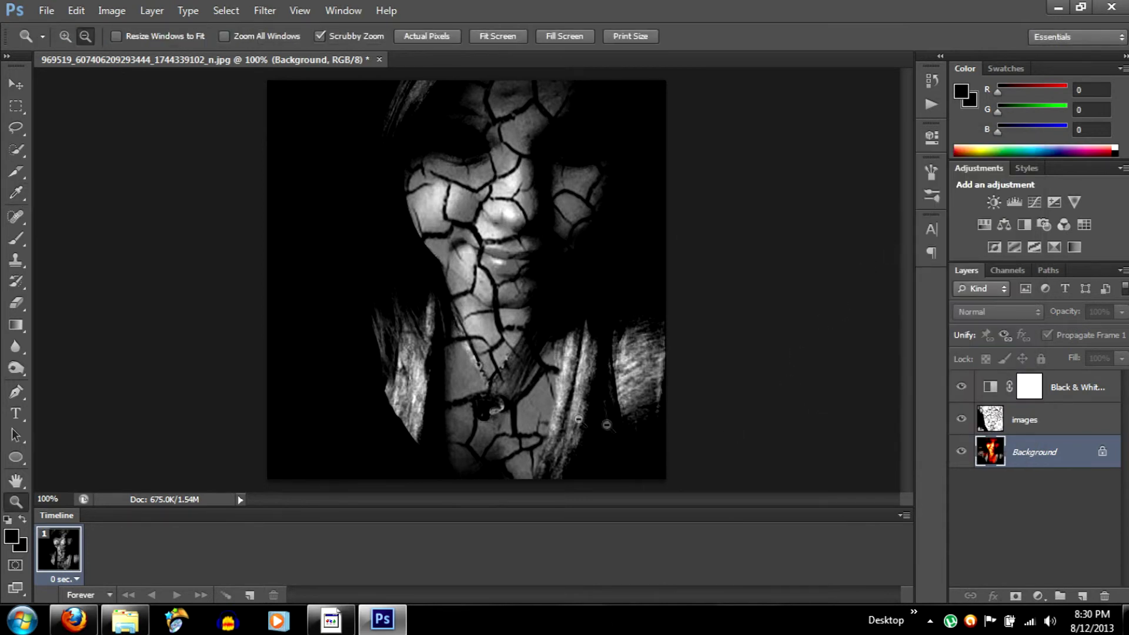
# Erase the cracks over the hair strand beside the neck on the images layer with a 29 px eraser
pyautogui.click(16, 305)
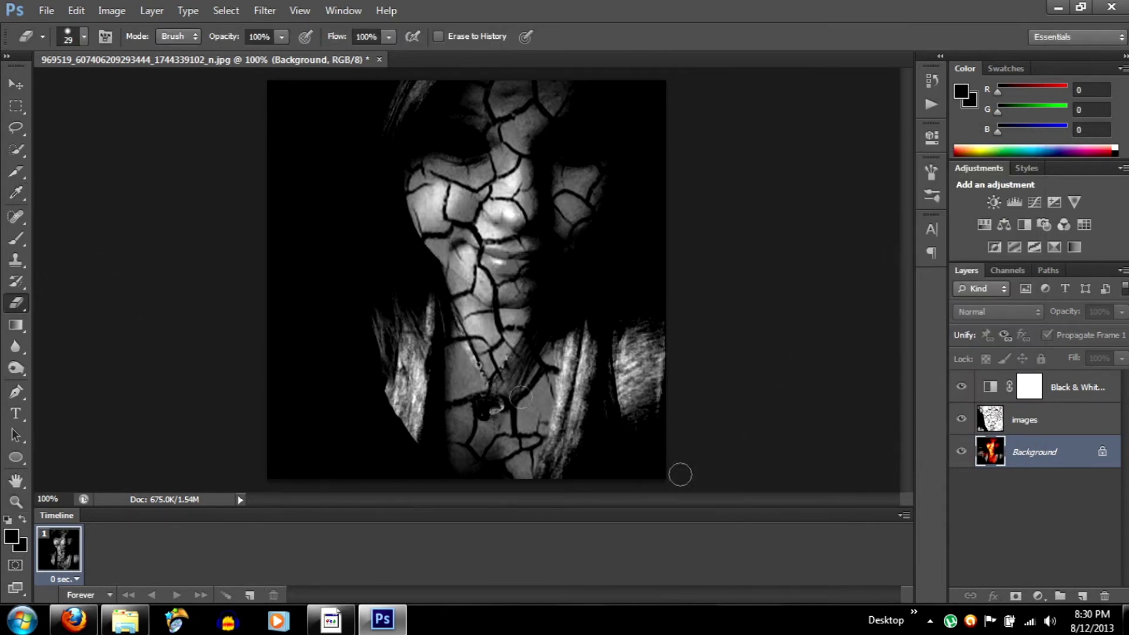
pyautogui.click(1025, 421)
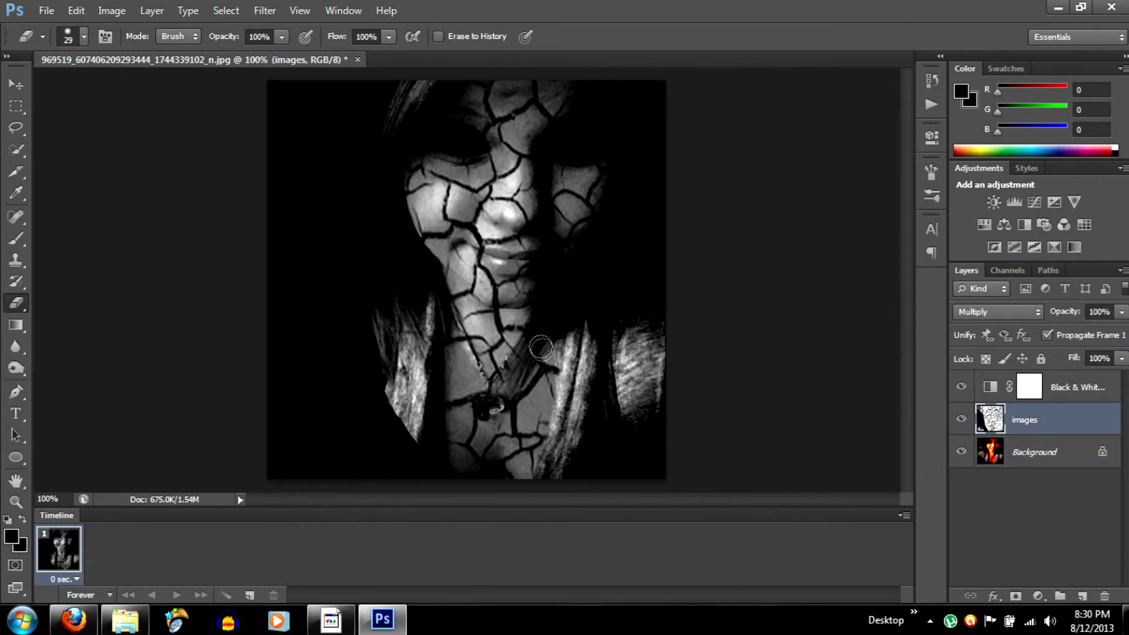
pyautogui.moveTo(532, 344); pyautogui.dragTo(510, 381)
# Blur the images layer over the hair, shoulder and chest with a 114 px Blur tool at 50% strength
pyautogui.click(17, 347)
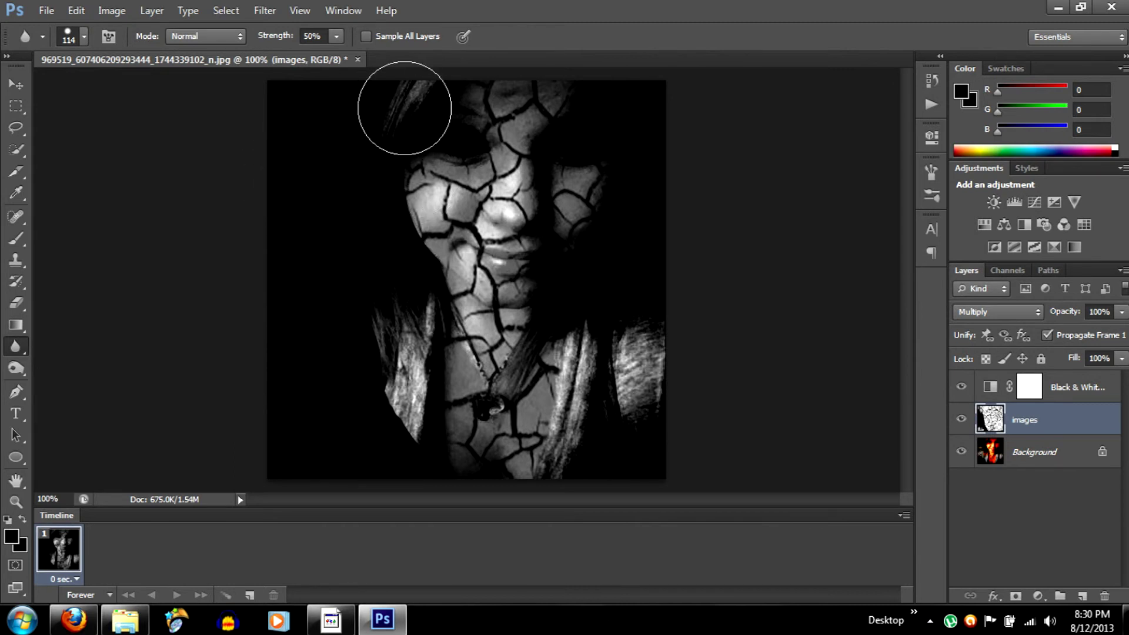
pyautogui.moveTo(404, 108)
pyautogui.mouseDown()
pyautogui.moveTo(418, 231)
pyautogui.moveTo(415, 423)
pyautogui.mouseUp()
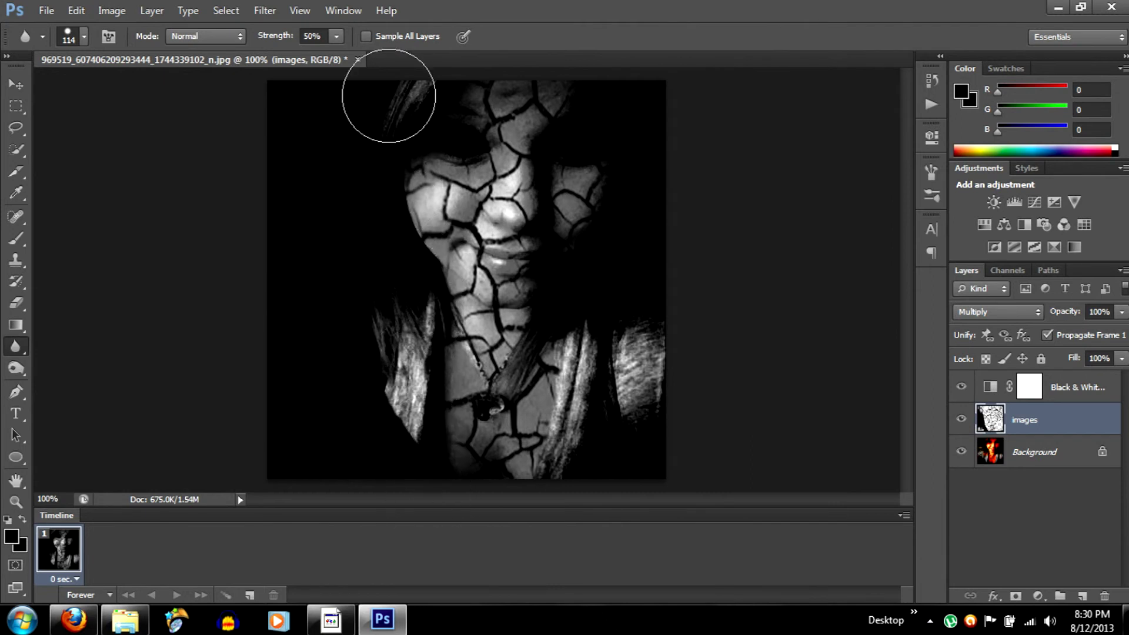
pyautogui.moveTo(638, 364)
pyautogui.mouseDown()
pyautogui.moveTo(630, 453)
pyautogui.moveTo(650, 335)
pyautogui.moveTo(554, 474)
pyautogui.moveTo(605, 396)
pyautogui.mouseUp()
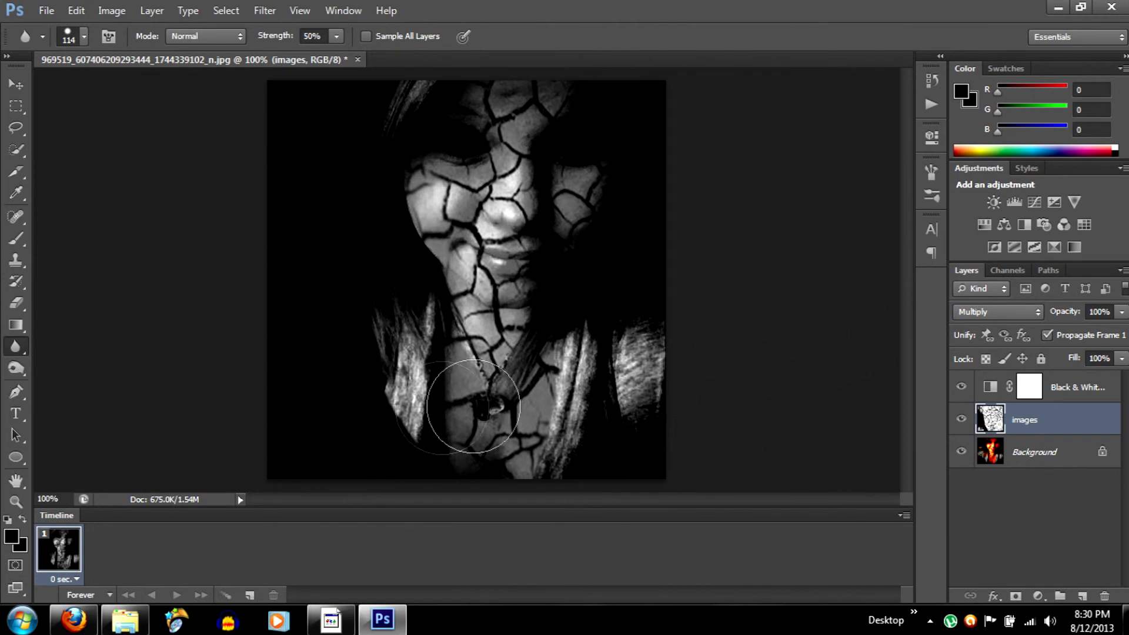
pyautogui.moveTo(384, 407)
pyautogui.mouseDown()
pyautogui.moveTo(394, 345)
pyautogui.moveTo(398, 391)
pyautogui.mouseUp()
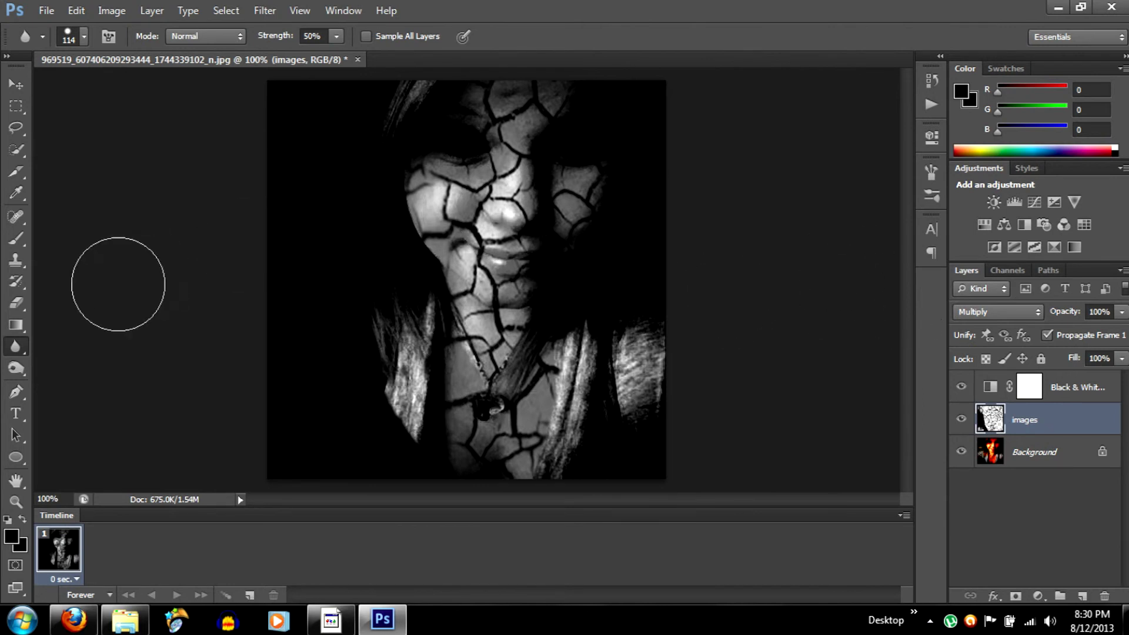
# Burn the cracks on the images layer again with an 83 px tip, Shadows range and 100% exposure
pyautogui.click(22, 368)
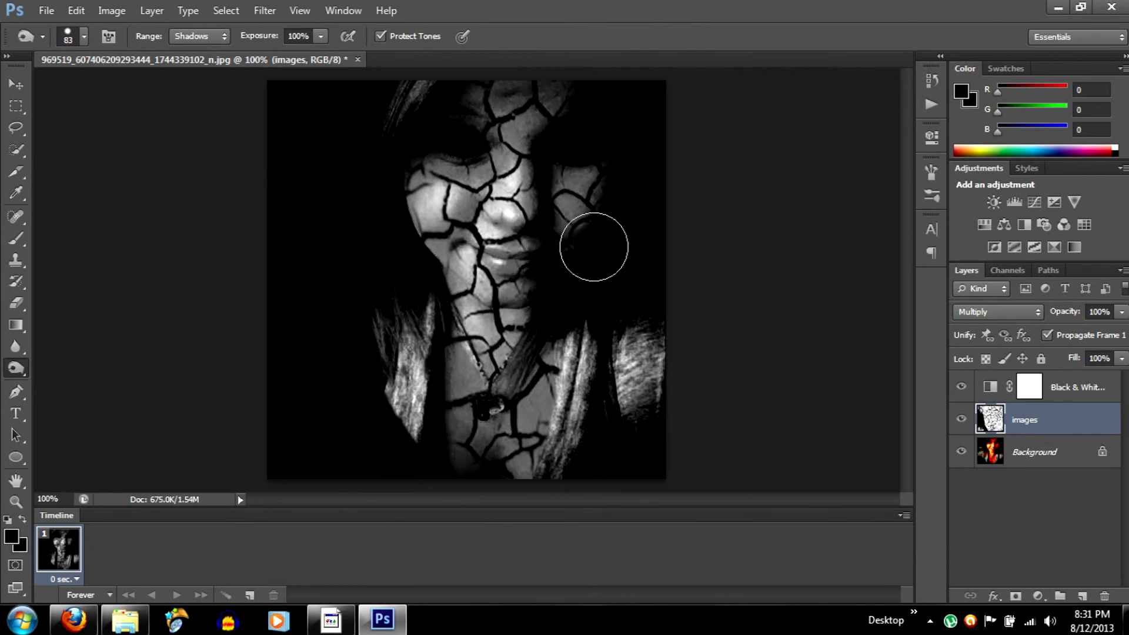
pyautogui.moveTo(686, 340)
pyautogui.mouseDown()
pyautogui.moveTo(677, 396)
pyautogui.moveTo(625, 418)
pyautogui.moveTo(638, 371)
pyautogui.moveTo(635, 423)
pyautogui.moveTo(653, 351)
pyautogui.moveTo(627, 387)
pyautogui.mouseUp()
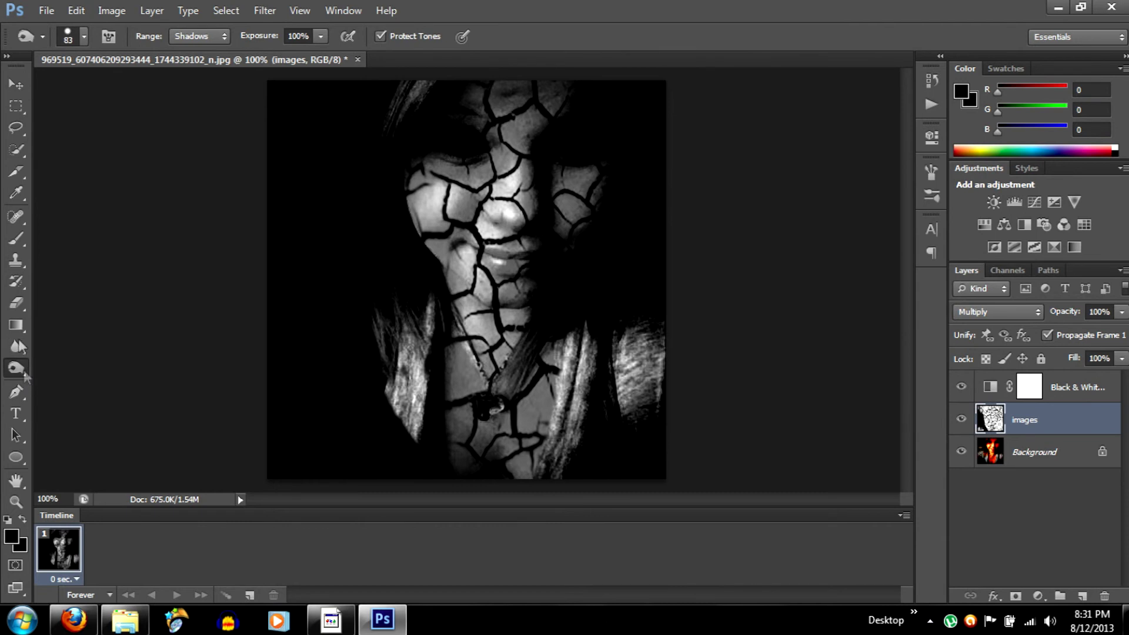
# Set the Eraser size to 19 px for work on the images layer
pyautogui.click(16, 302)
pyautogui.click(85, 37)
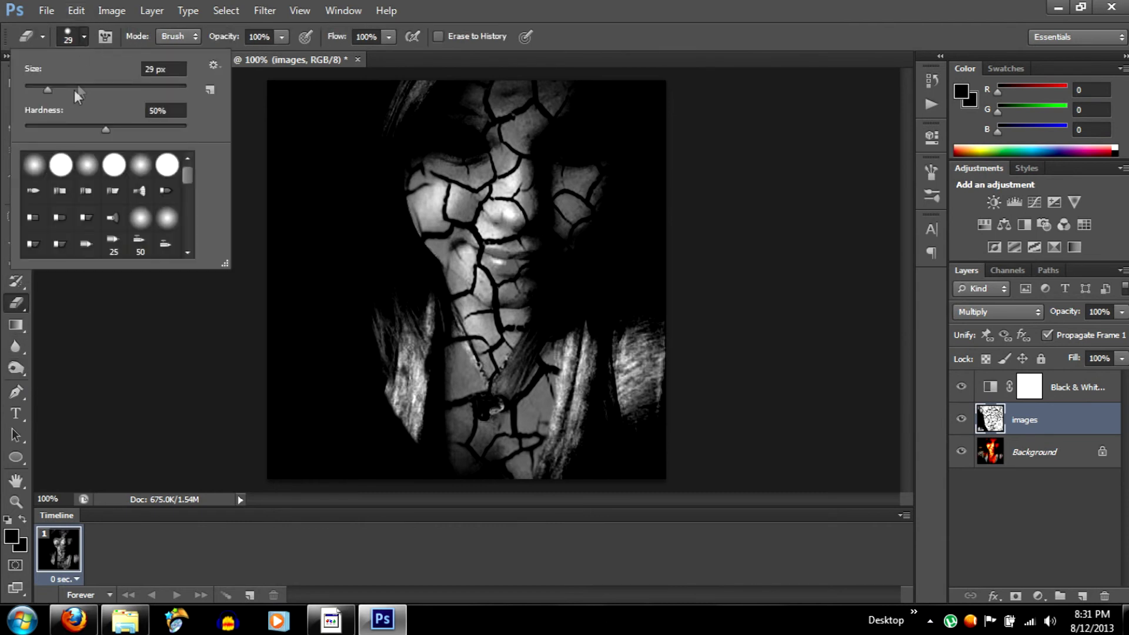
pyautogui.moveTo(47, 89); pyautogui.dragTo(41, 90)
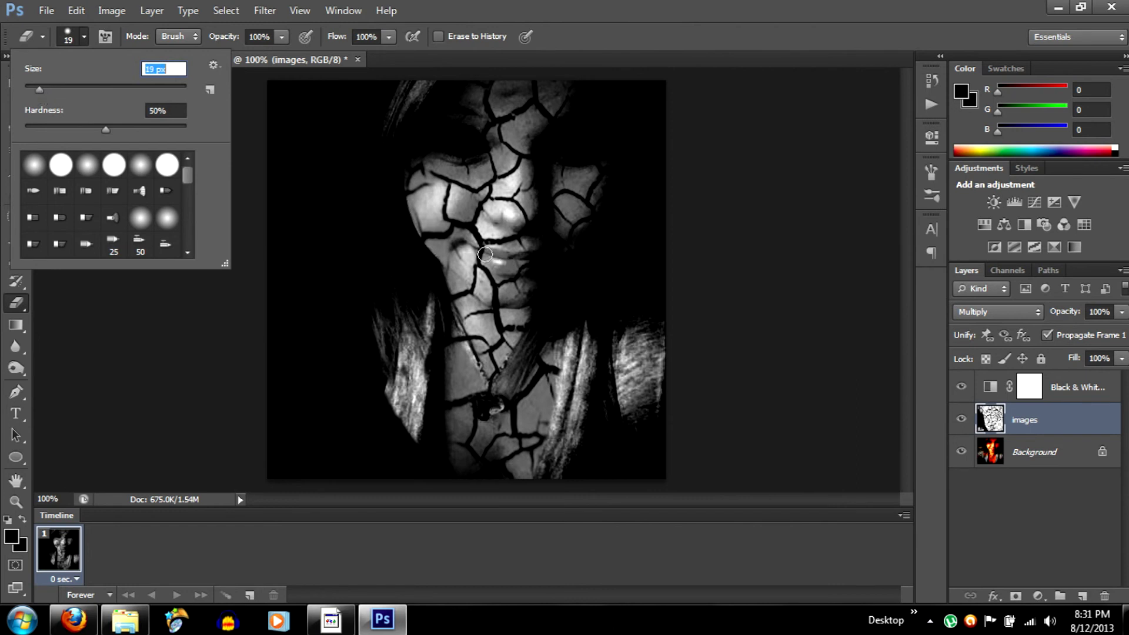
pyautogui.press('Return')
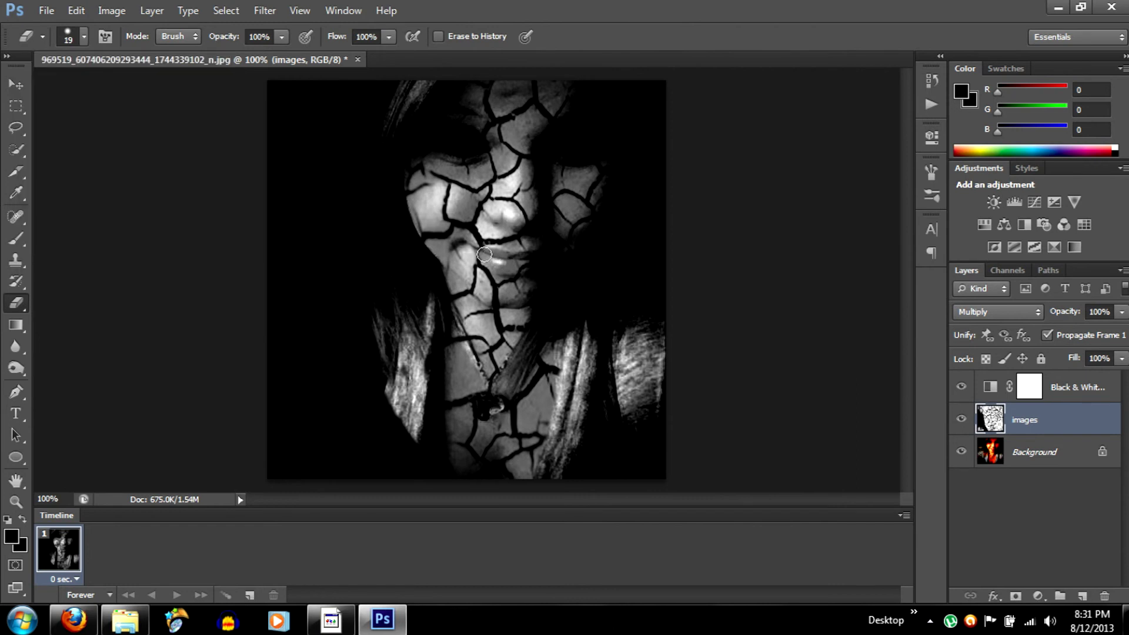